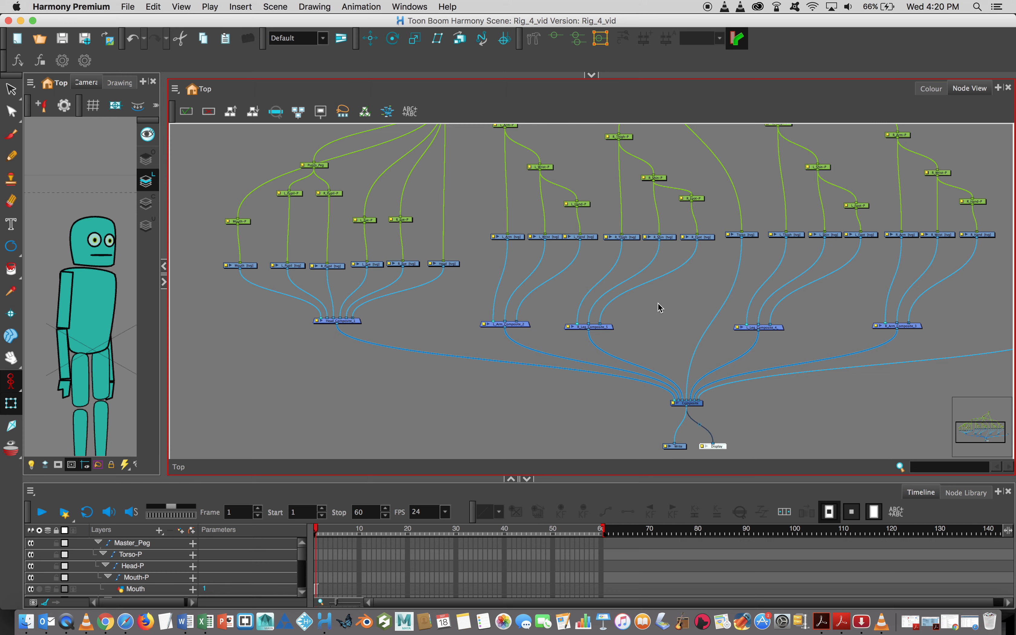
# - Examine the head, arm and leg composite nodes in the node network and how they feed the main composite
pyautogui.scroll(1, 234, 358)
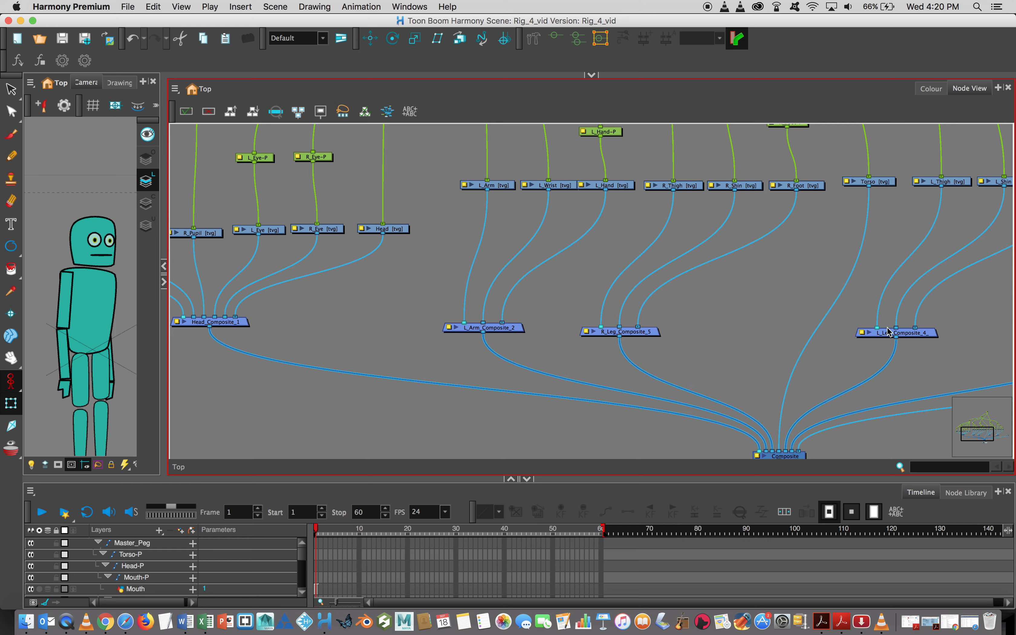
pyautogui.moveTo(908, 311); pyautogui.dragTo(720, 302)
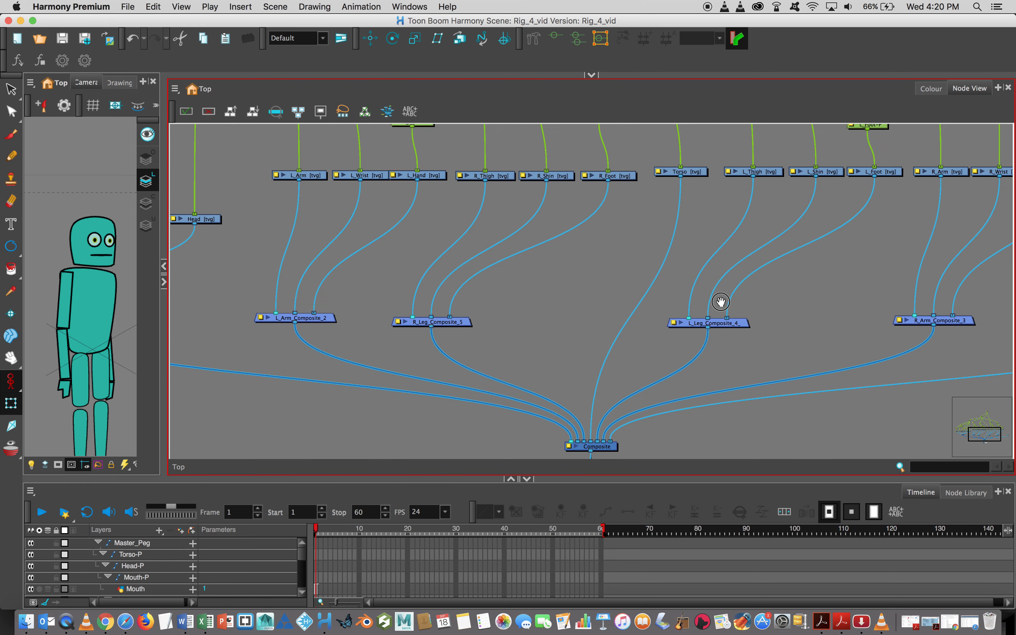
pyautogui.moveTo(927, 322); pyautogui.dragTo(851, 316)
pyautogui.scroll(-3, 891, 254)
pyautogui.scroll(-2, 890, 255)
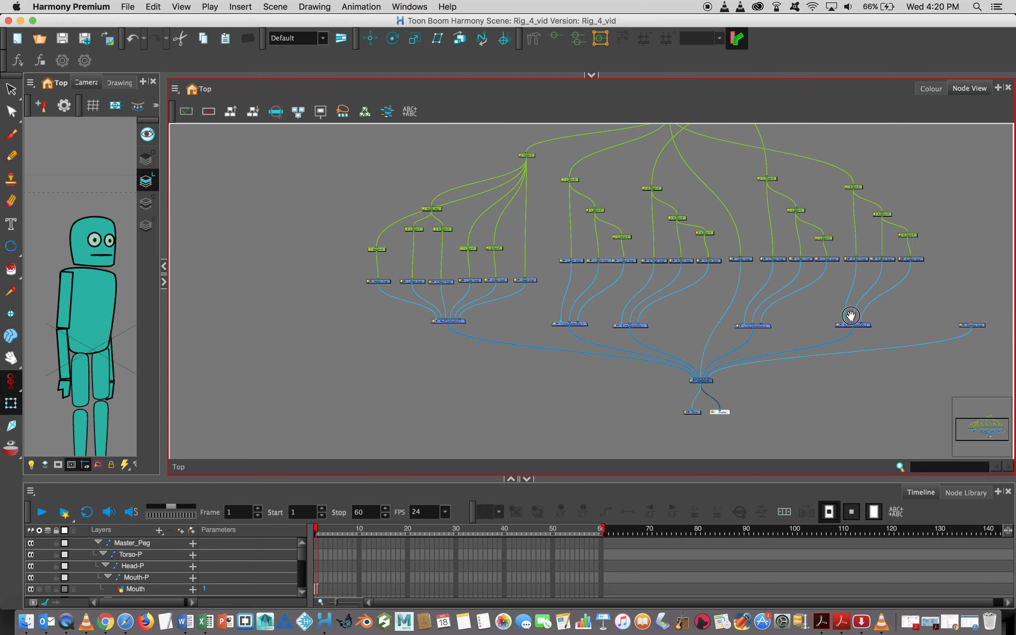
pyautogui.click(456, 327)
pyautogui.click(575, 325)
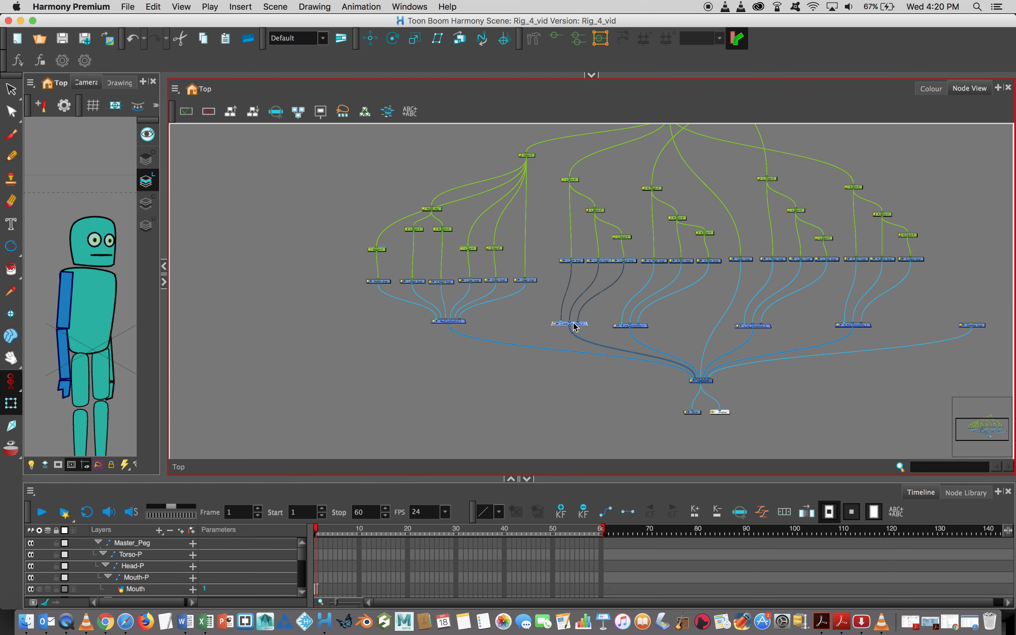
pyautogui.click(640, 325)
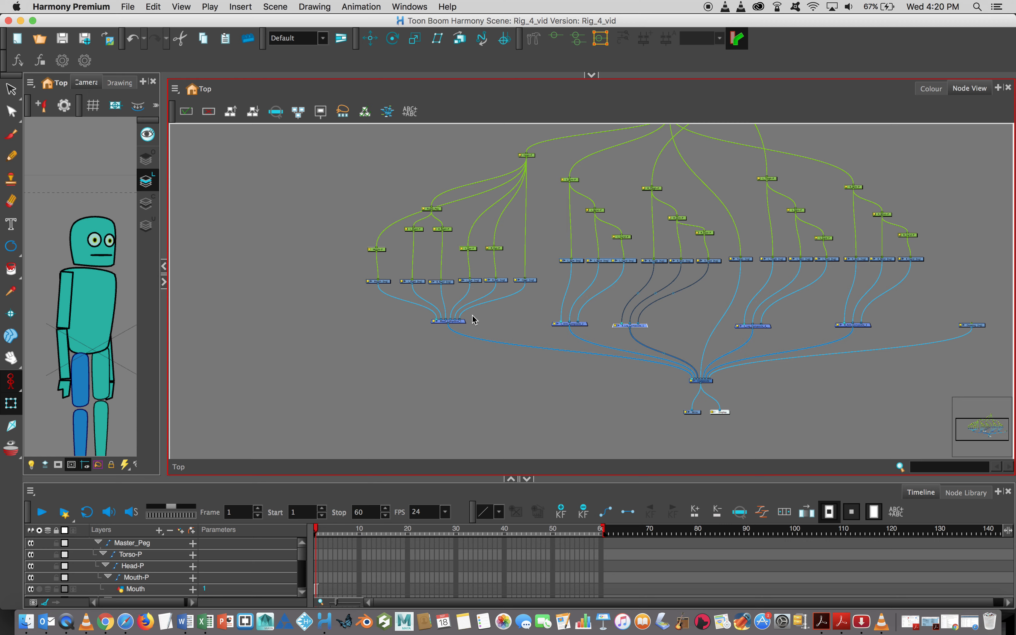
# - Enlarge the Camera view and frame the character's head and face
pyautogui.moveTo(163, 234); pyautogui.dragTo(555, 242)
pyautogui.scroll(4, 309, 231)
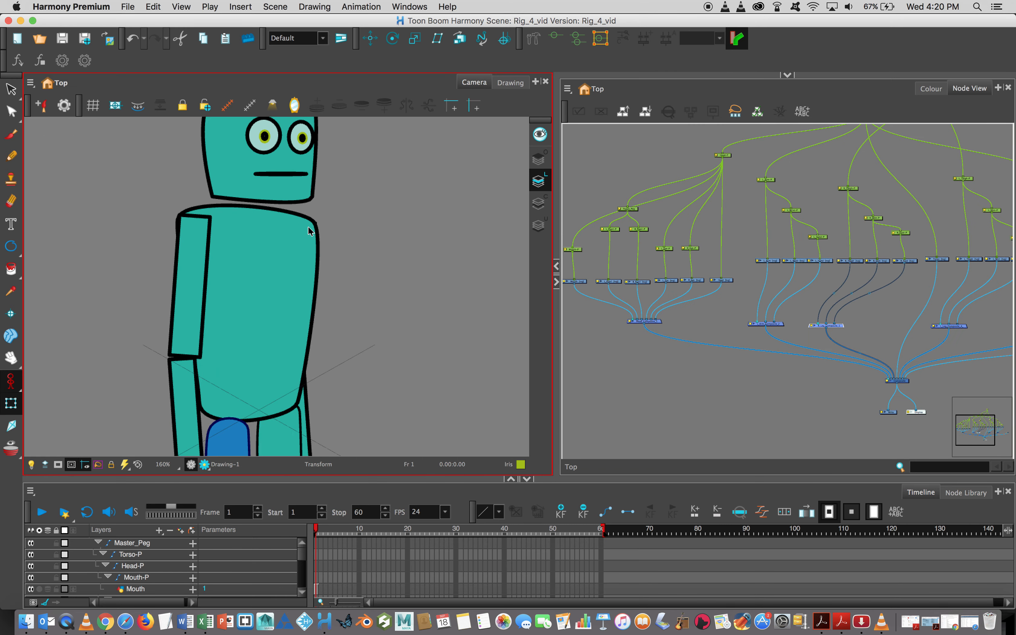
pyautogui.moveTo(308, 227); pyautogui.dragTo(325, 352)
pyautogui.scroll(3, 319, 309)
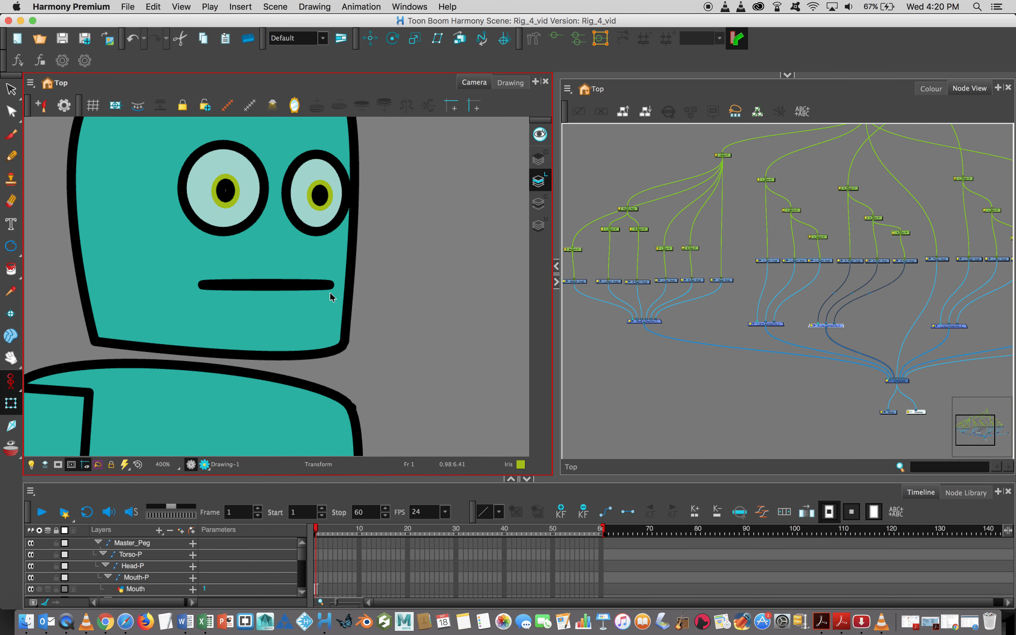
pyautogui.scroll(-2, 330, 292)
pyautogui.press('space')
pyautogui.moveTo(330, 292); pyautogui.dragTo(334, 321)
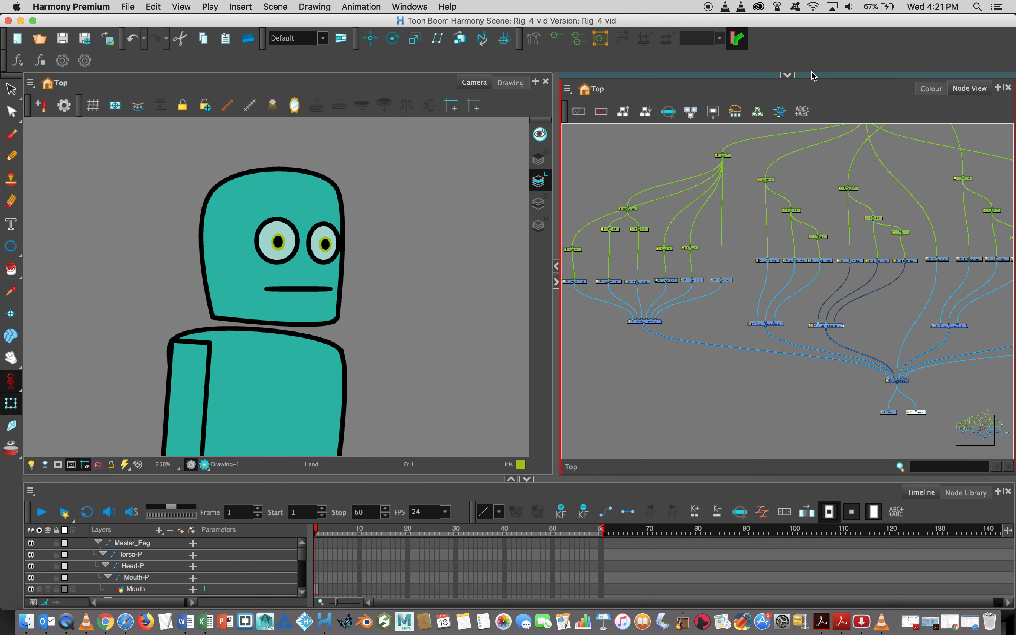
# - Reveal the tool properties above the node network, activate the Ellipse tool, and set both its pencil and fill colours to Black
pyautogui.moveTo(815, 75); pyautogui.dragTo(808, 224)
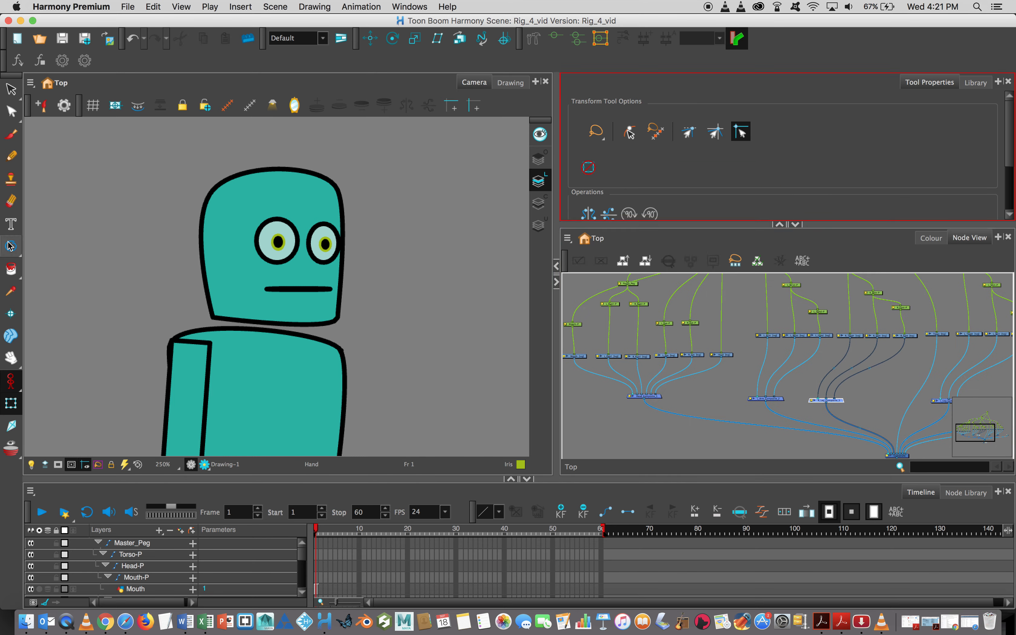
pyautogui.click(11, 246)
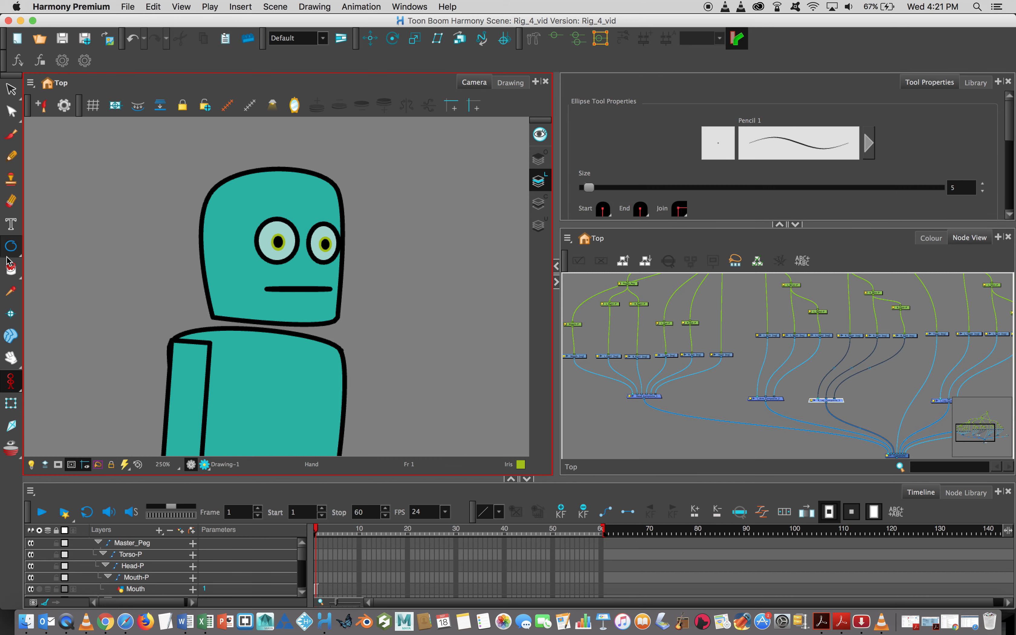
pyautogui.click(932, 238)
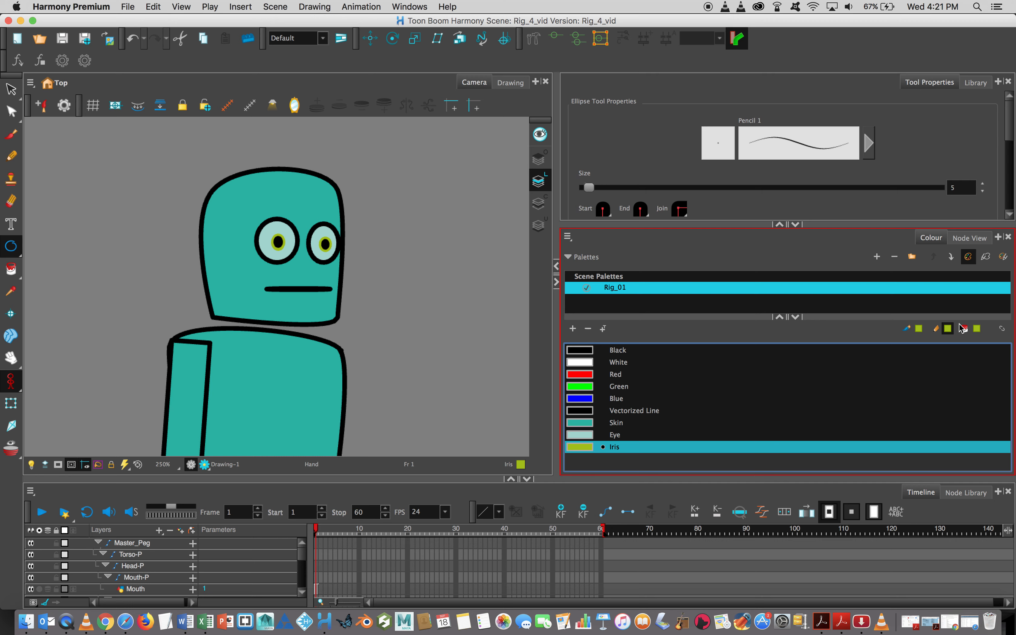
pyautogui.click(581, 352)
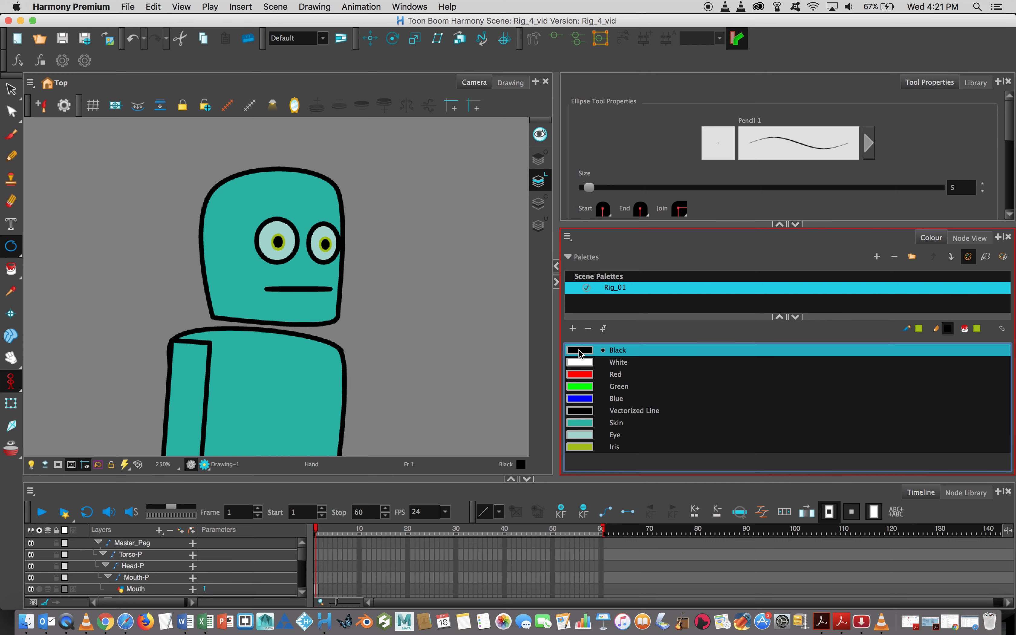
pyautogui.click(978, 330)
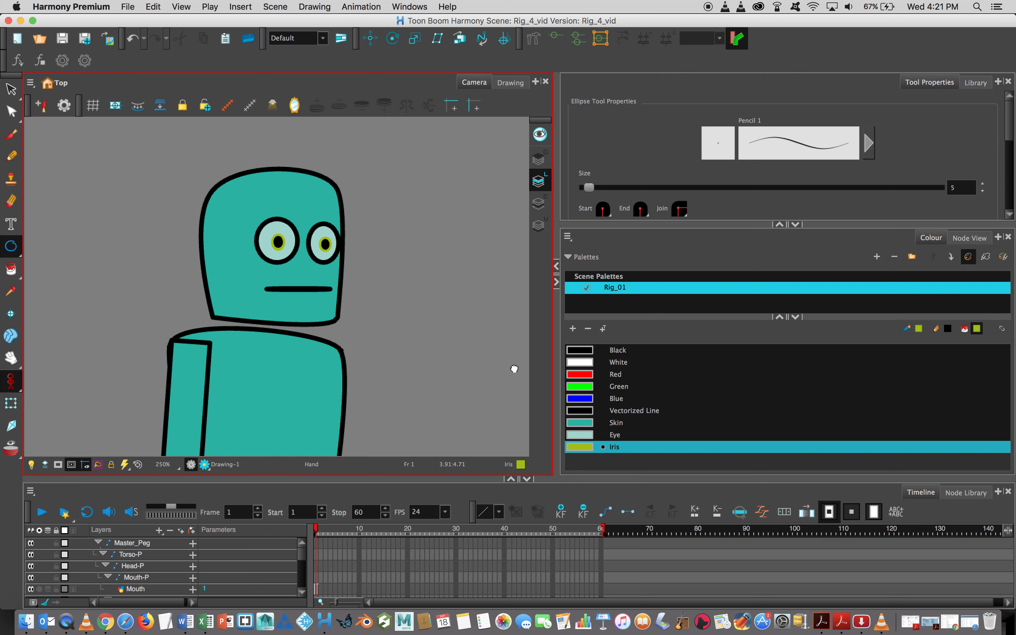
pyautogui.click(580, 352)
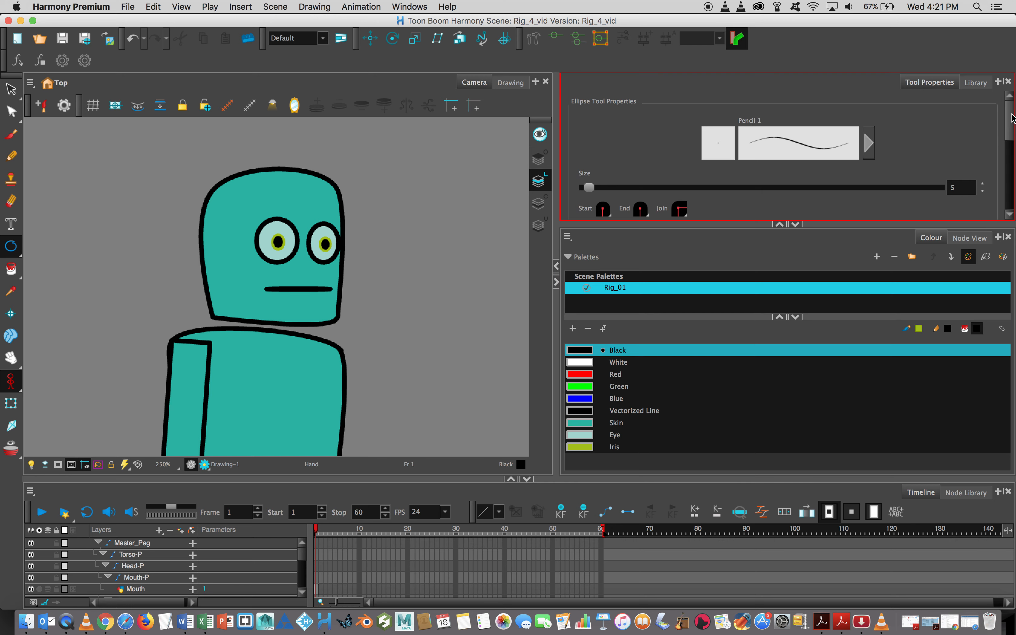
pyautogui.scroll(-5, 716, 149)
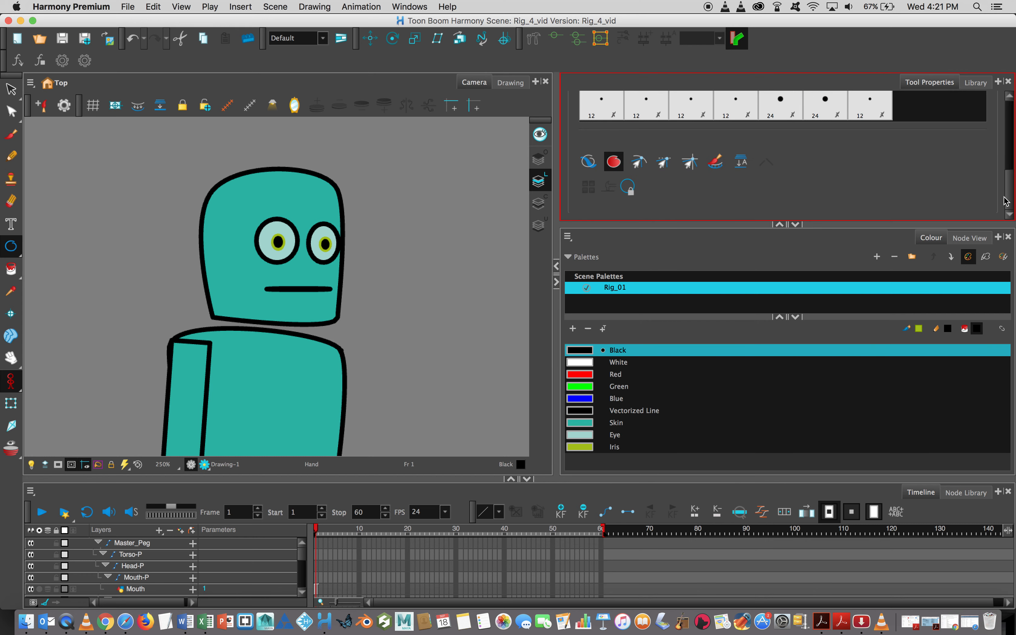
pyautogui.moveTo(1011, 197); pyautogui.dragTo(1011, 122)
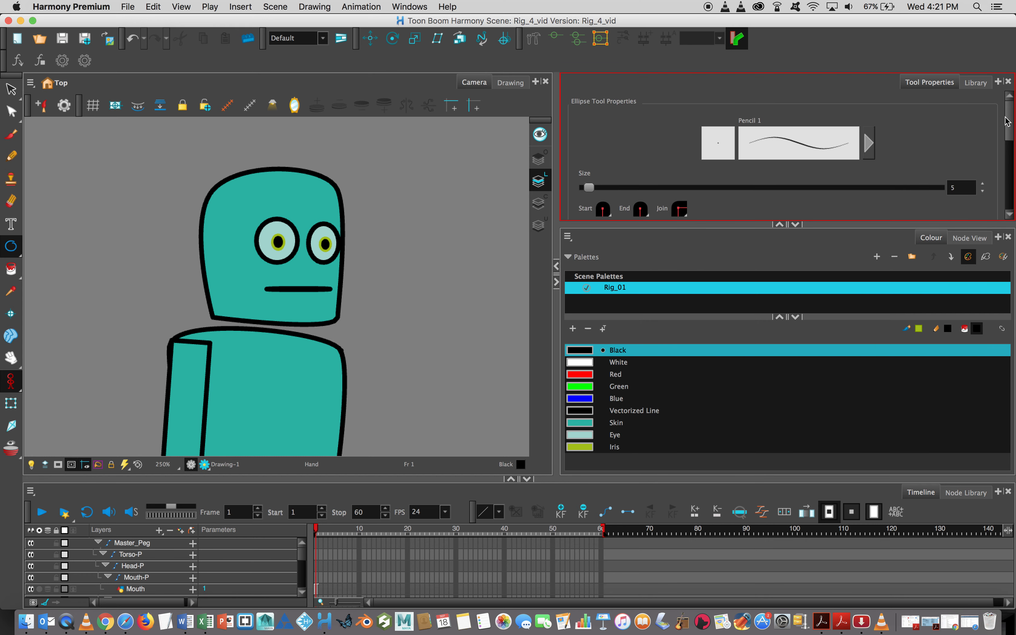
pyautogui.scroll(-5, 193, 557)
pyautogui.scroll(-4, 193, 557)
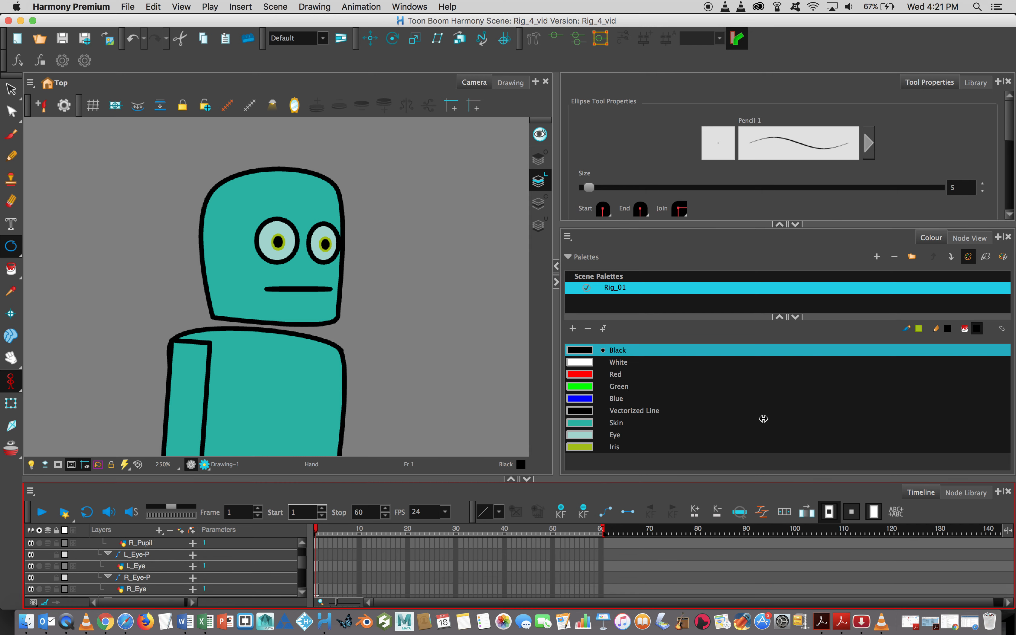
# - Select the character's mouth with the Transform tool and focus the node network on the Mouth drawing node
pyautogui.click(968, 239)
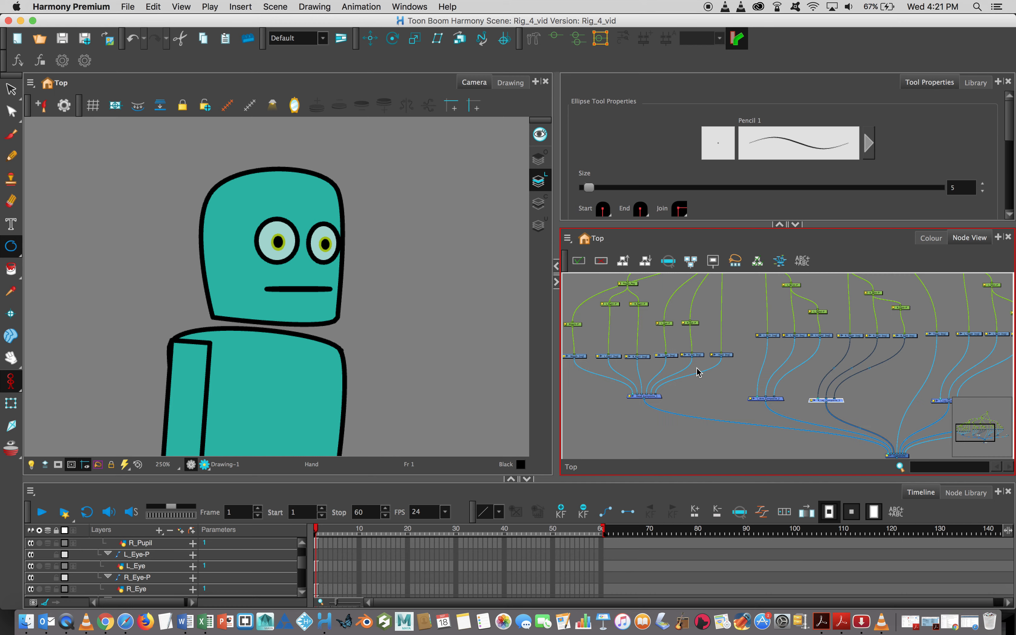
pyautogui.click(432, 346)
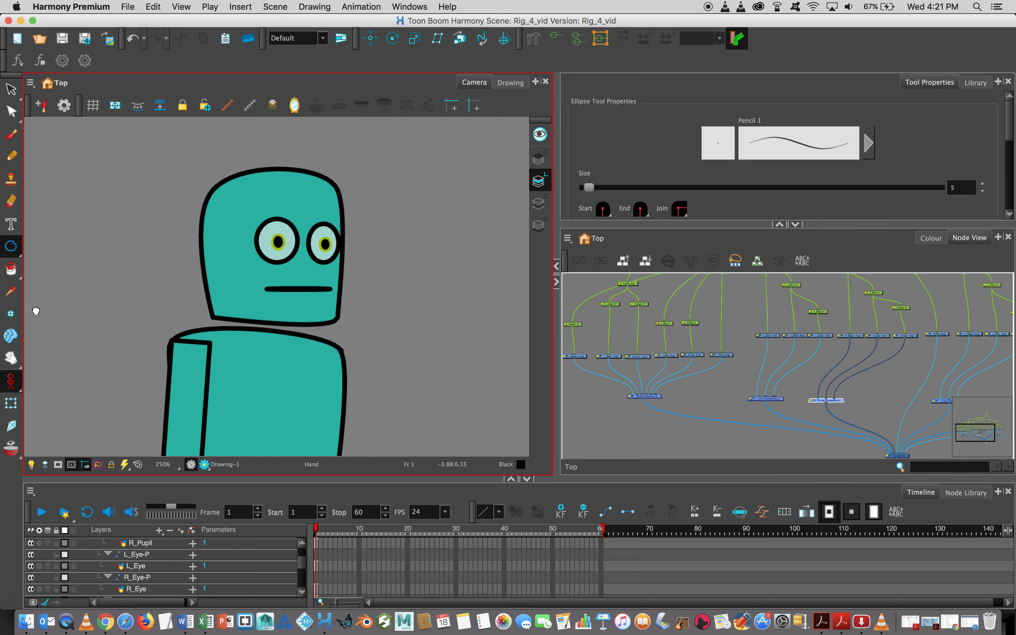
pyautogui.click(10, 403)
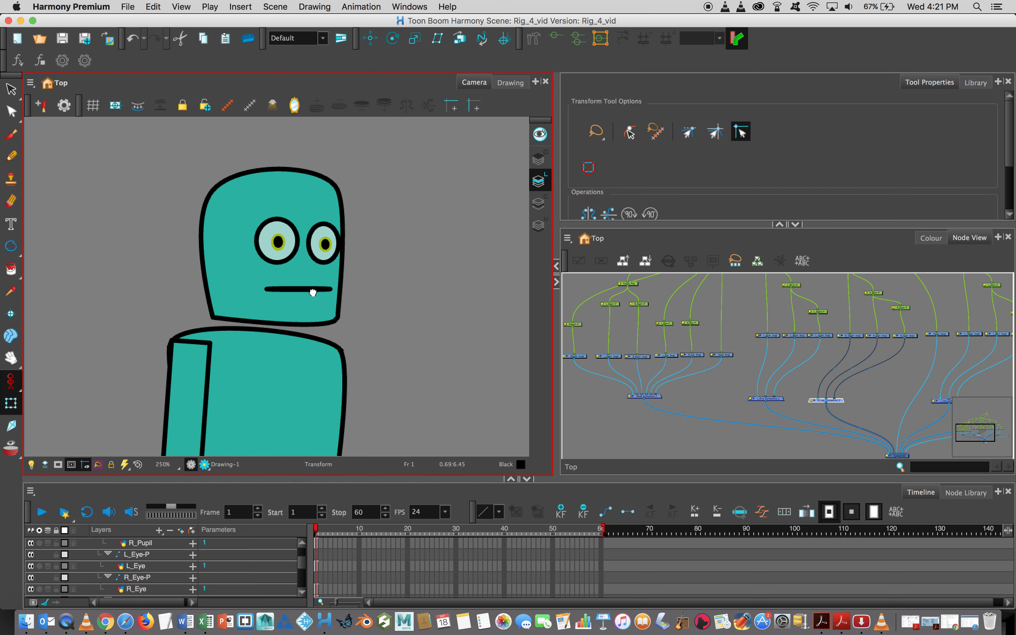
pyautogui.click(313, 290)
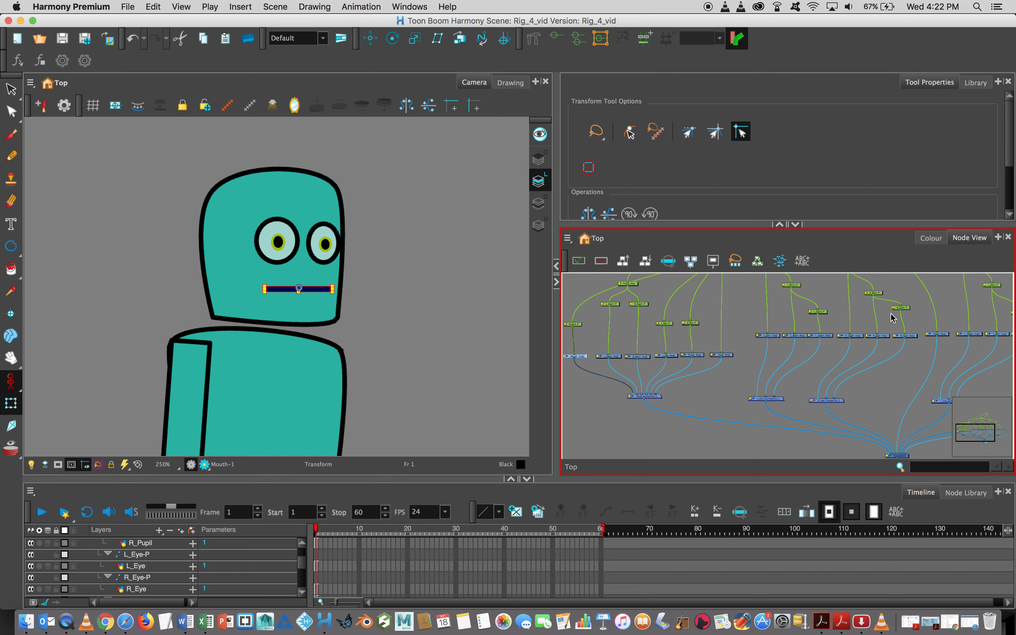
pyautogui.press('f')
pyautogui.scroll(5, 816, 366)
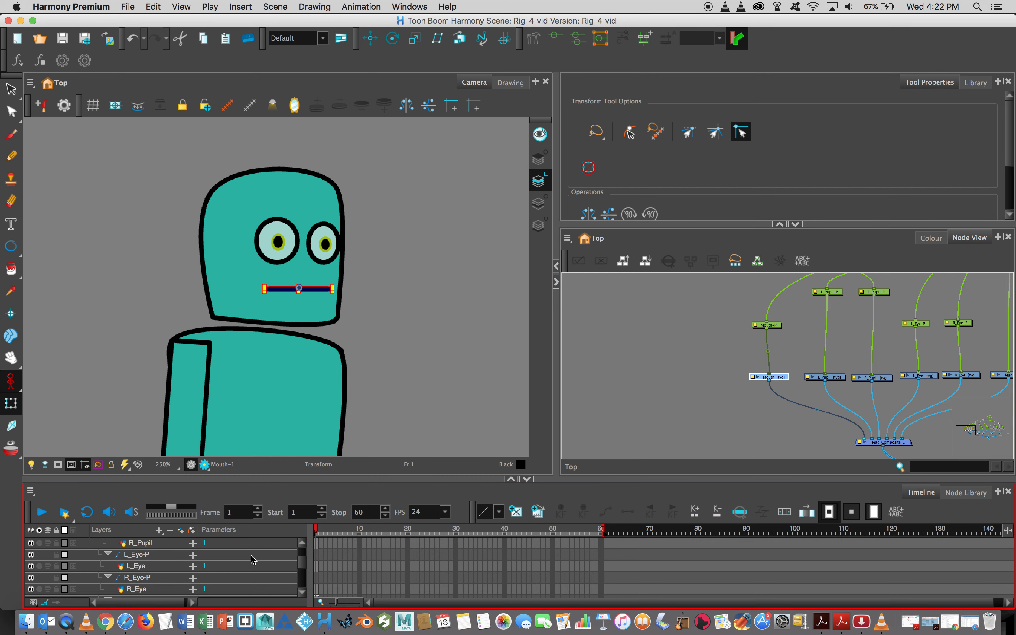
# - Set the timeline to Selection Only Mode for the Mouth layer and compare frames 1 and 2
pyautogui.scroll(2, 253, 559)
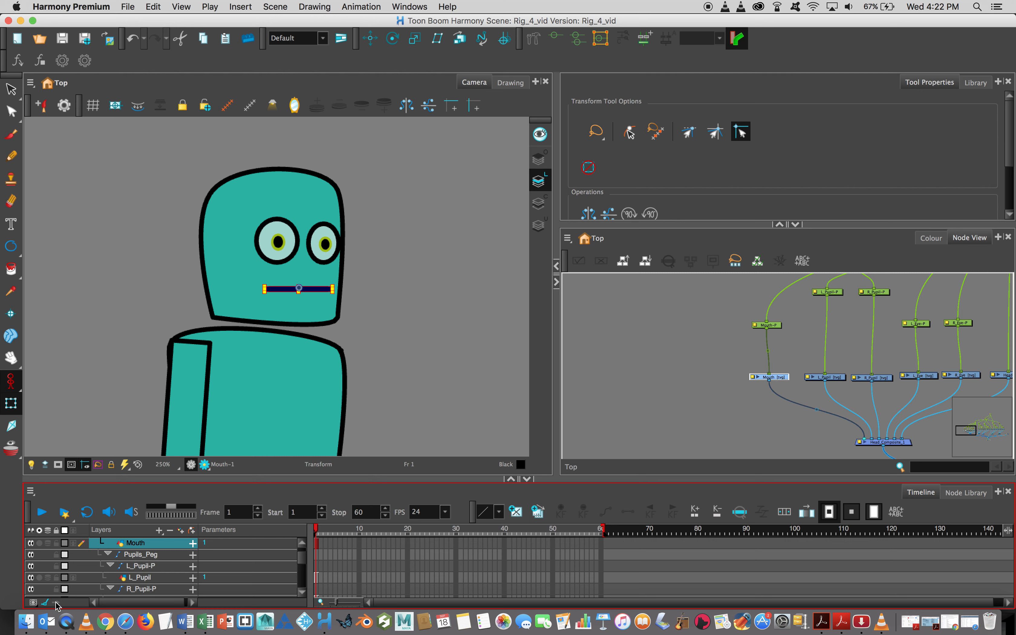
pyautogui.click(33, 604)
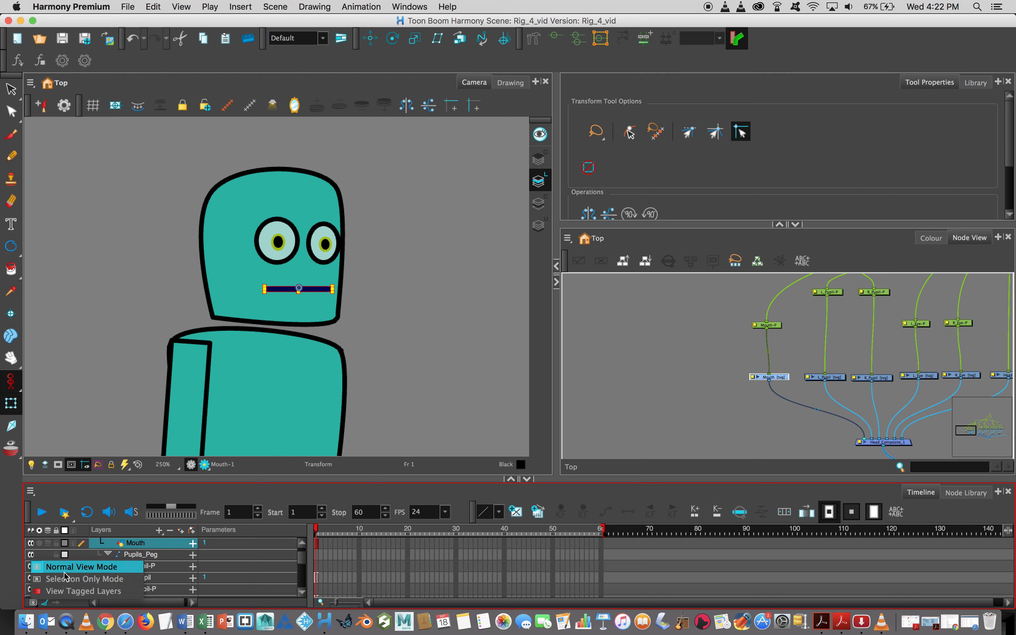
pyautogui.click(65, 580)
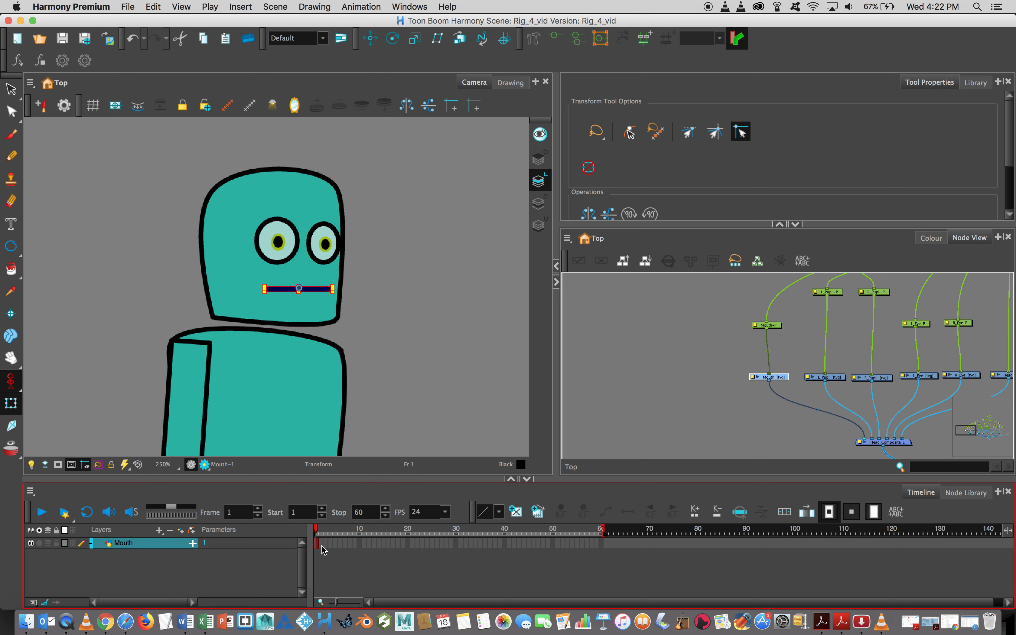
pyautogui.click(322, 530)
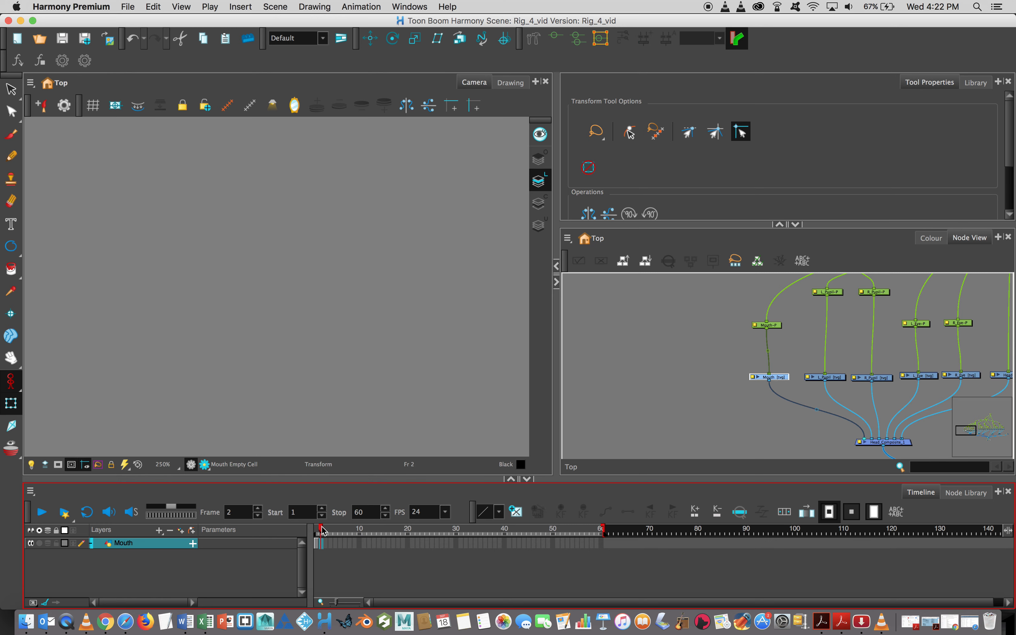
pyautogui.click(318, 530)
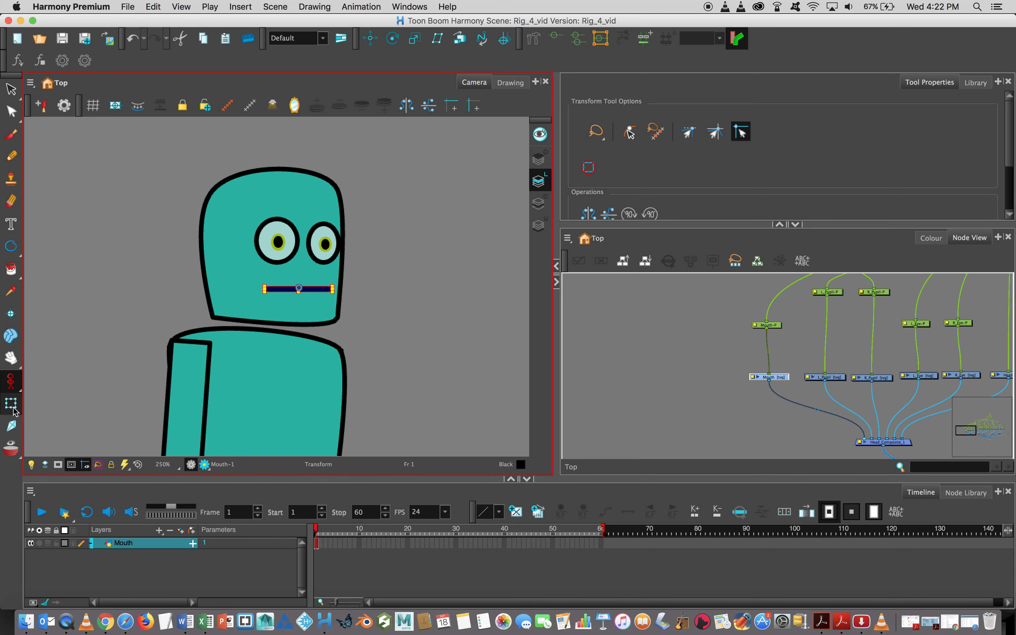
# - Enable onion skinning for the Mouth layer and activate the Ellipse tool with the colour palette displayed
pyautogui.click(9, 451)
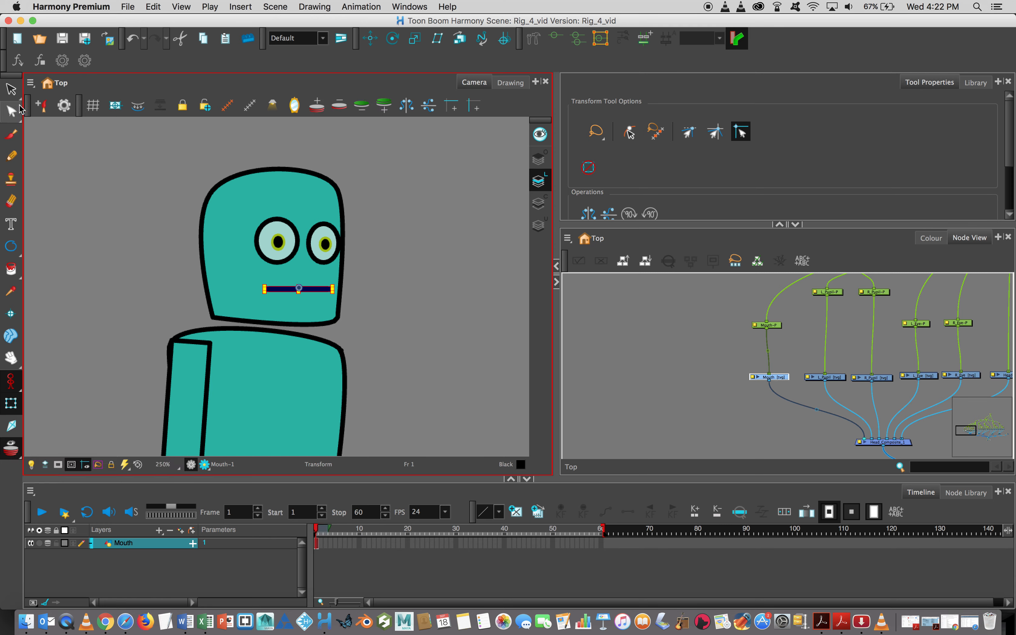
pyautogui.click(13, 247)
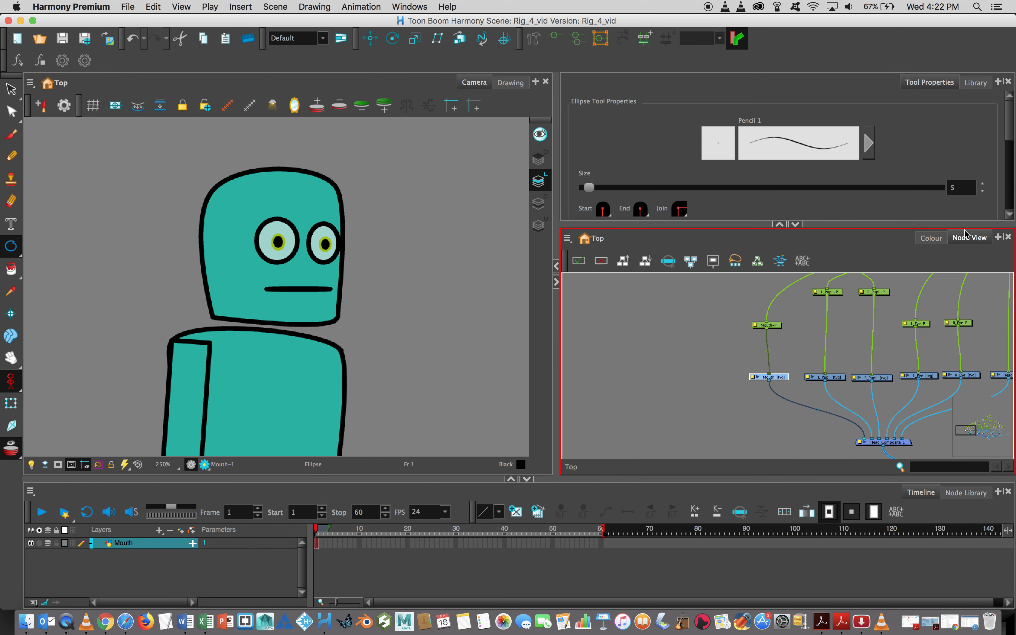
pyautogui.click(930, 238)
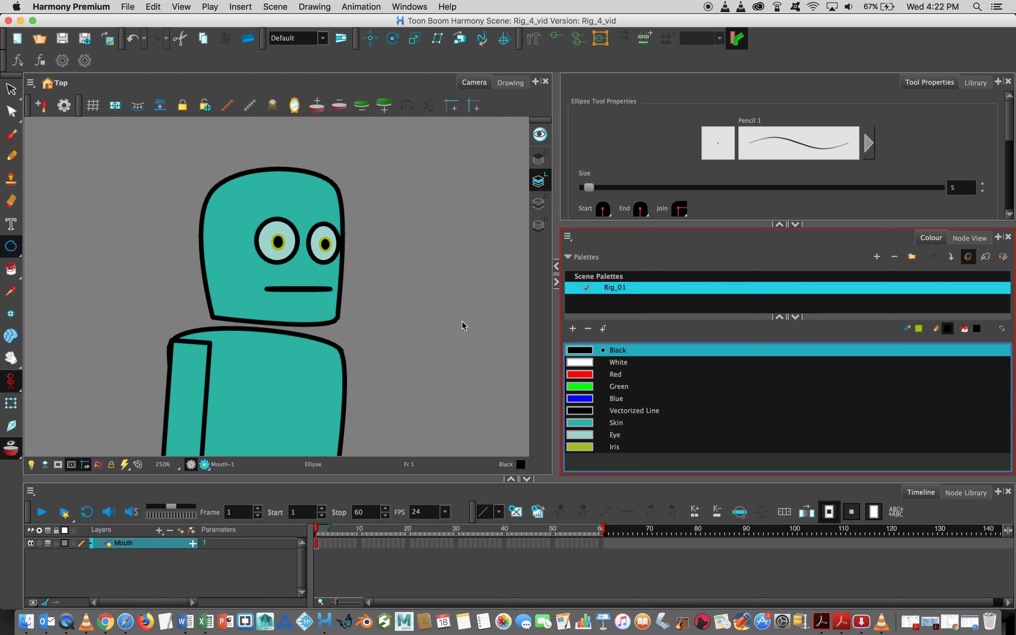
# - Create an empty Mouth drawing at frame 2 and draw a flat black-filled ellipse just over the onion-skinned mouth line
pyautogui.moveTo(317, 527); pyautogui.dragTo(321, 531)
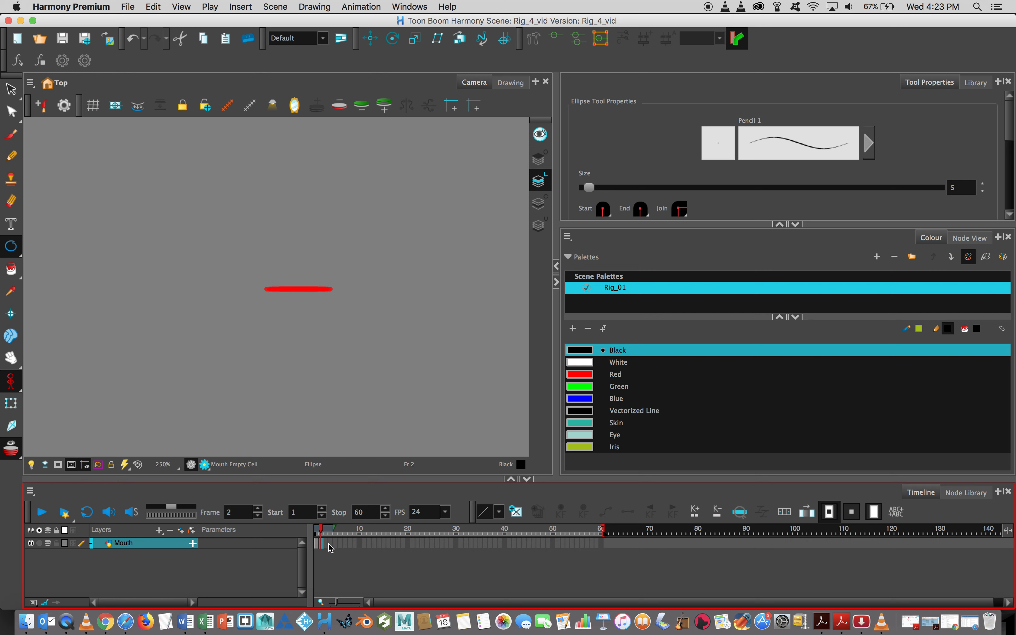
pyautogui.click(516, 513)
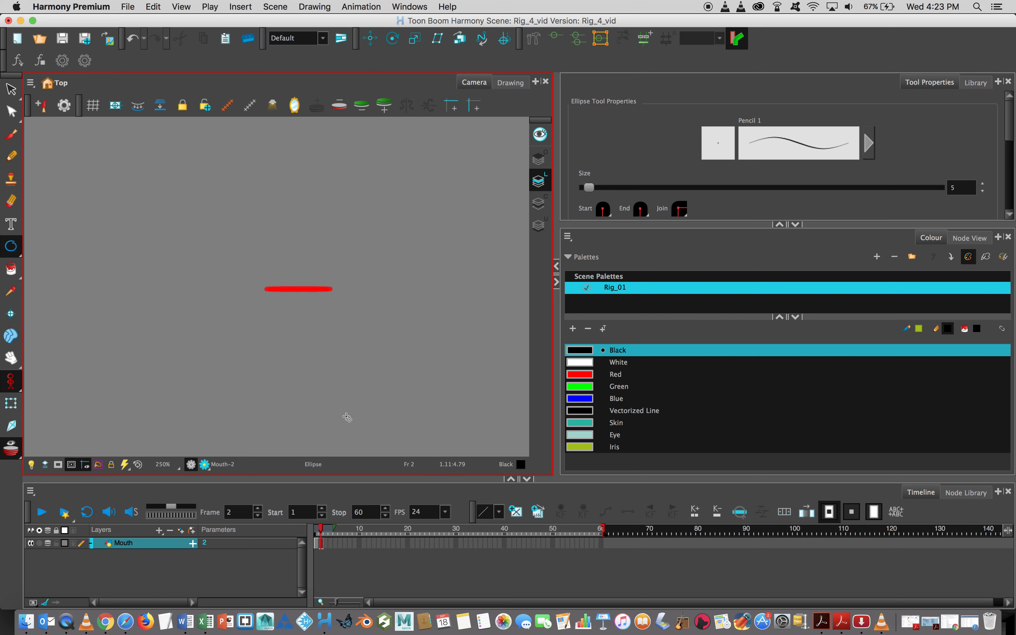
pyautogui.click(387, 521)
pyautogui.moveTo(270, 289)
pyautogui.mouseDown()
pyautogui.moveTo(333, 312)
pyautogui.moveTo(331, 303)
pyautogui.mouseUp()
pyautogui.click(347, 560)
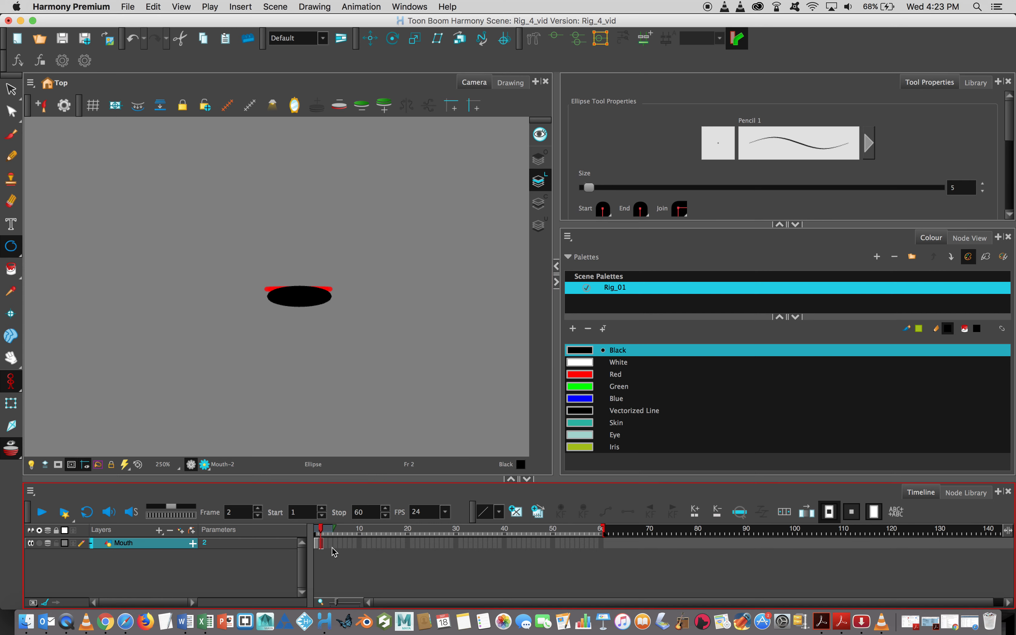
# - Create an empty Mouth drawing at frame 3 and draw a small black-filled ellipse inside the onion-skinned mouth
pyautogui.click(327, 548)
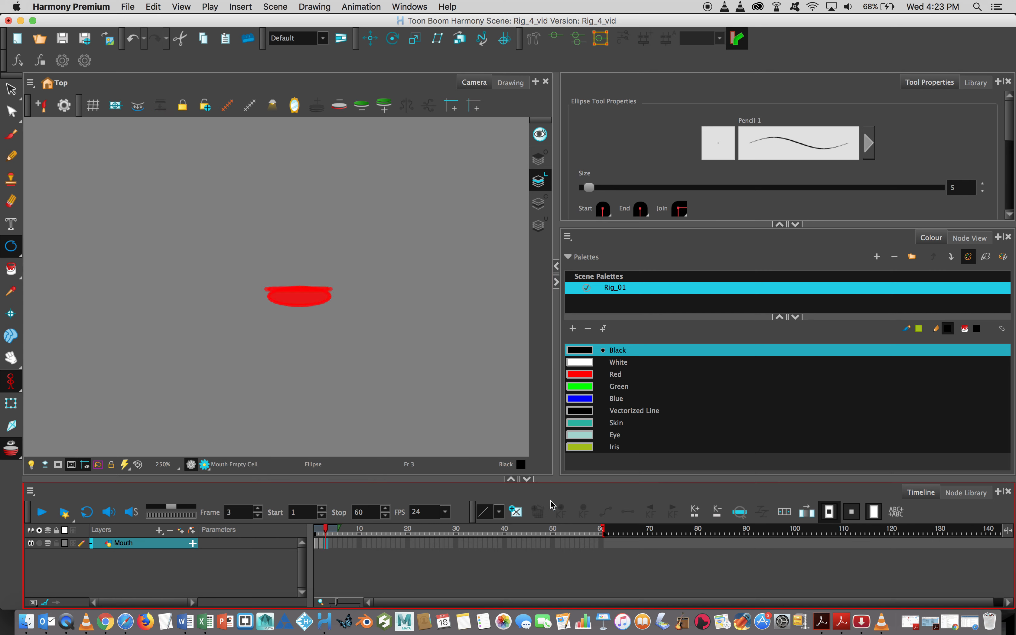
pyautogui.click(292, 299)
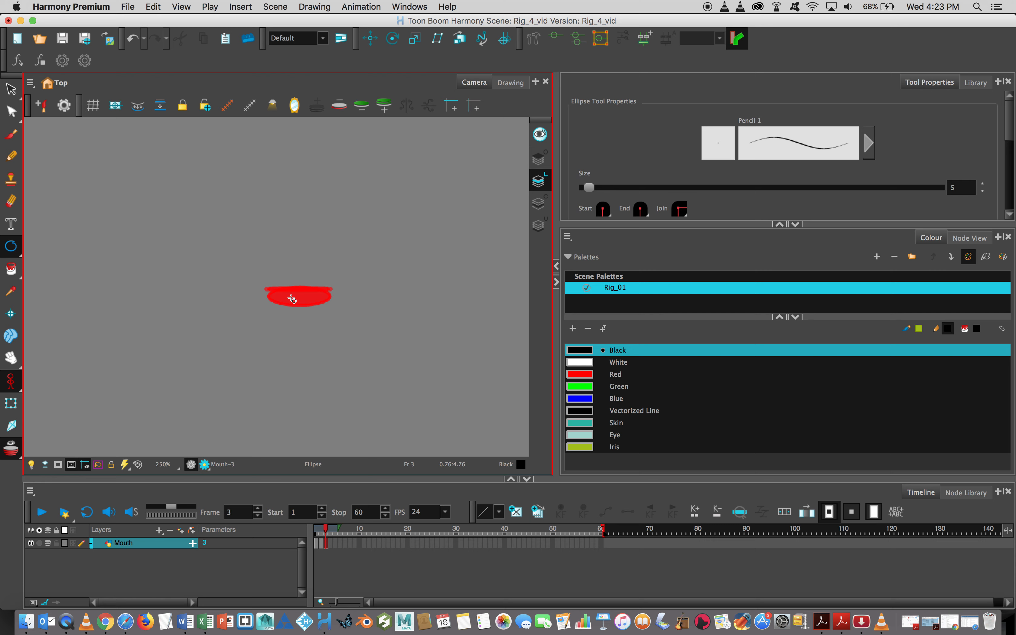
pyautogui.moveTo(291, 290); pyautogui.dragTo(318, 306)
pyautogui.click(470, 514)
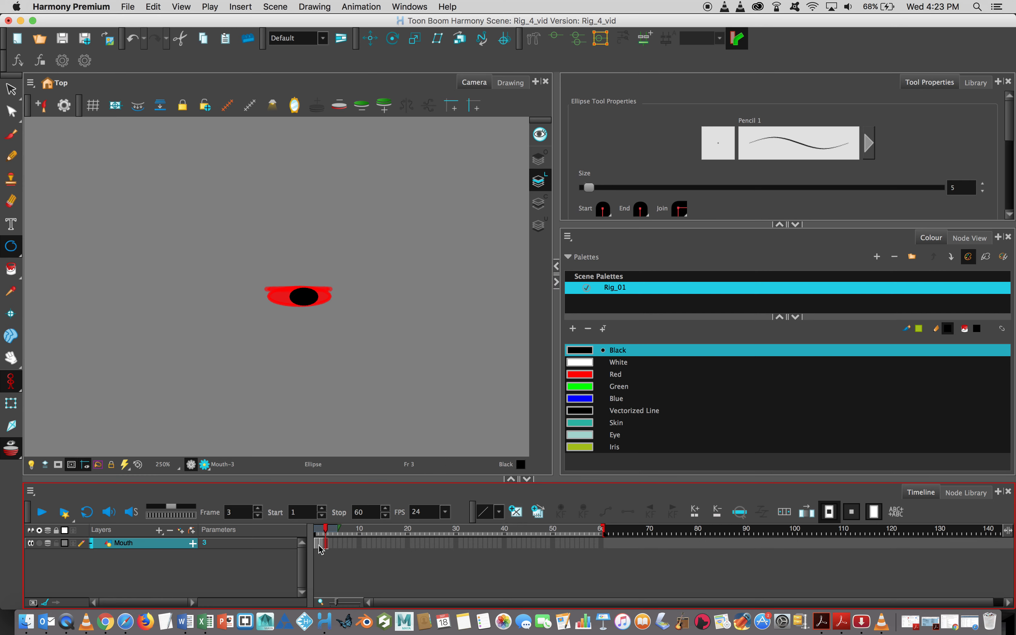
# - Create an empty Mouth drawing at frame 4 and draw a tall black-filled oval over the onion-skinned small mouth
pyautogui.click(334, 546)
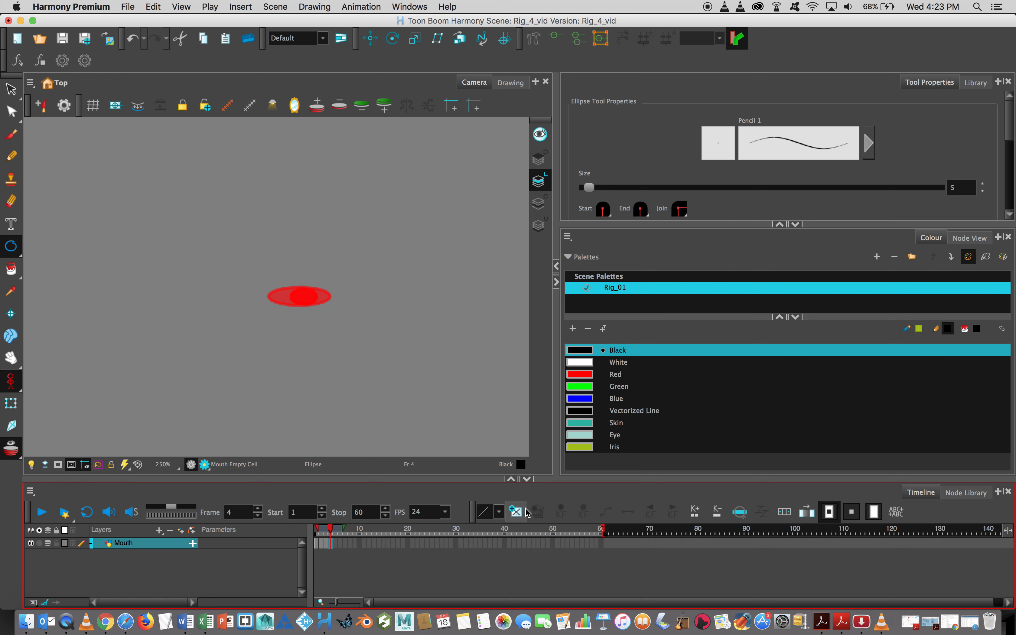
pyautogui.click(518, 510)
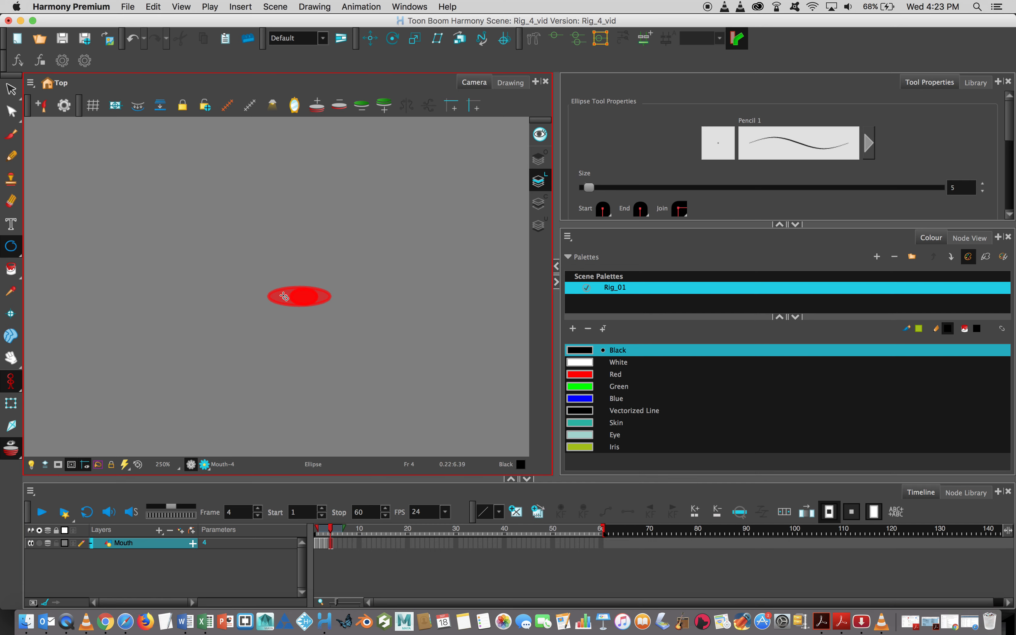
pyautogui.moveTo(289, 281); pyautogui.dragTo(324, 323)
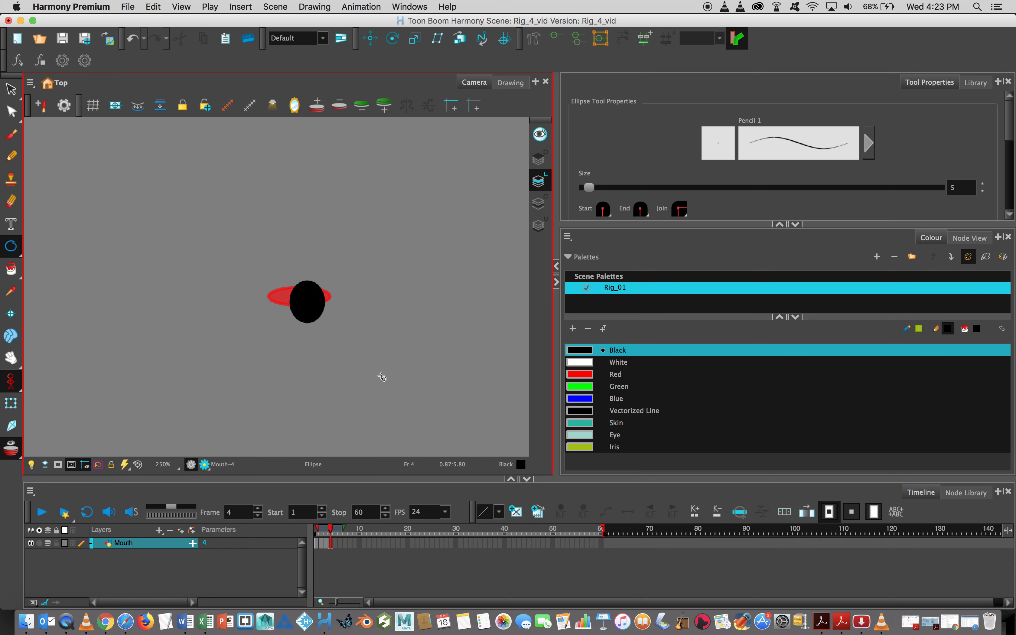
# - Create a frame 5 Mouth drawing with a thin, wide black ellipse and reshape it into a smile with the Contour Editor
pyautogui.click(336, 544)
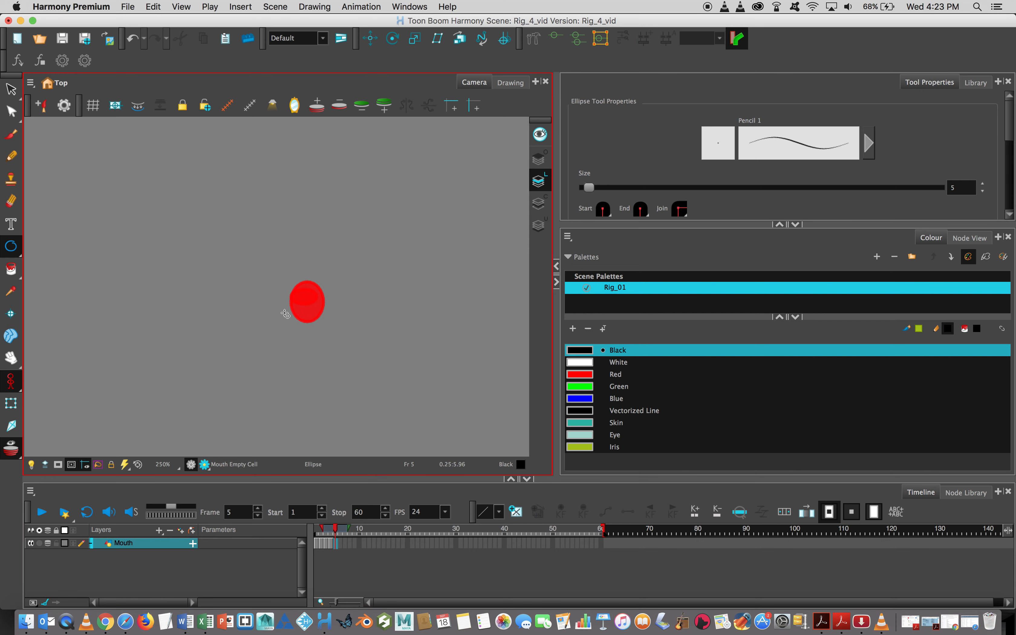
pyautogui.moveTo(273, 299); pyautogui.dragTo(336, 308)
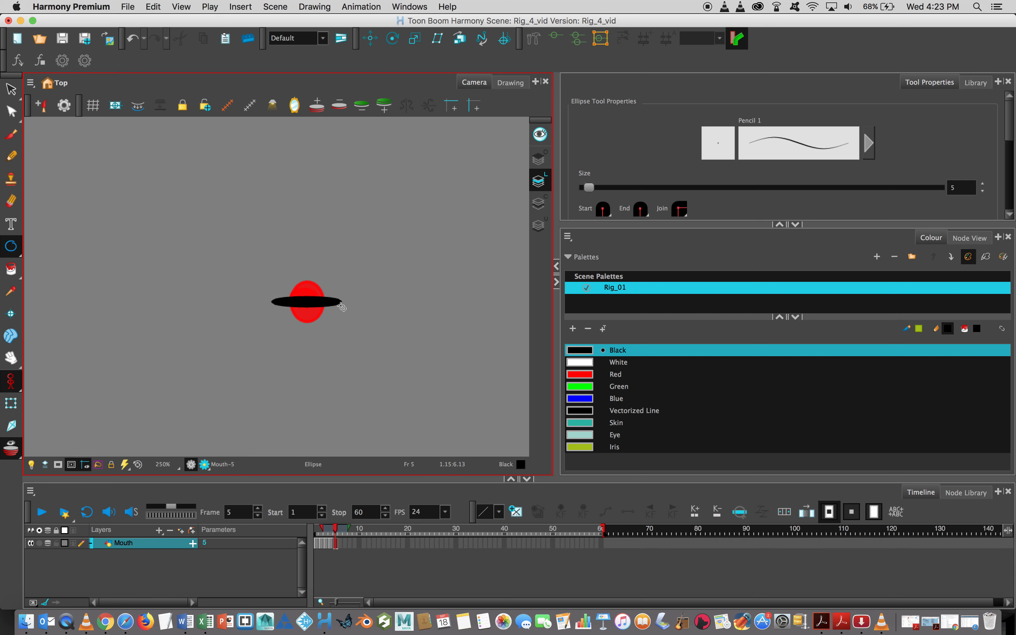
pyautogui.click(11, 111)
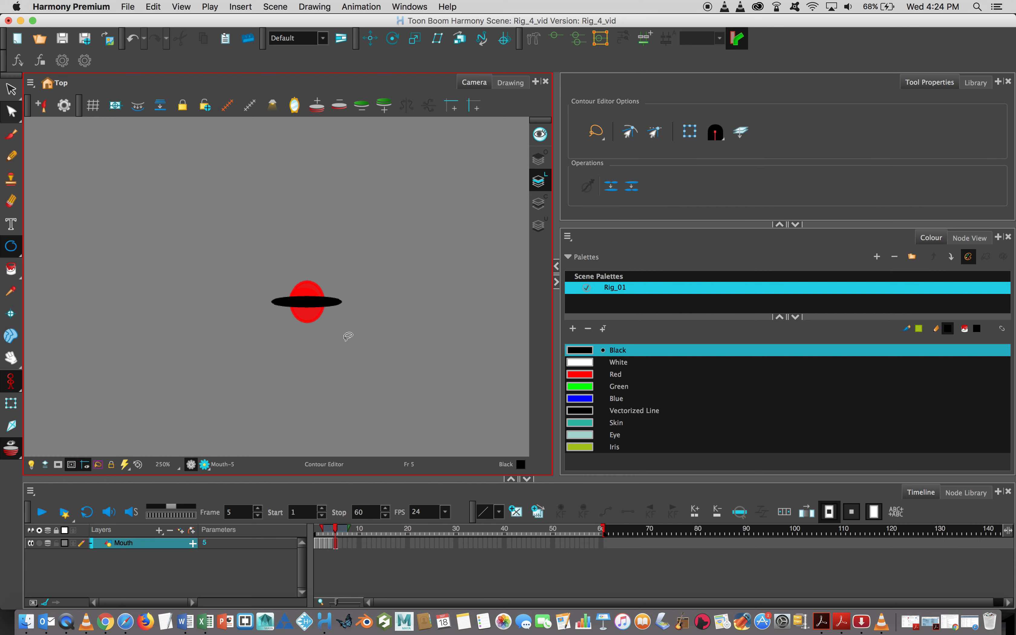
pyautogui.click(306, 301)
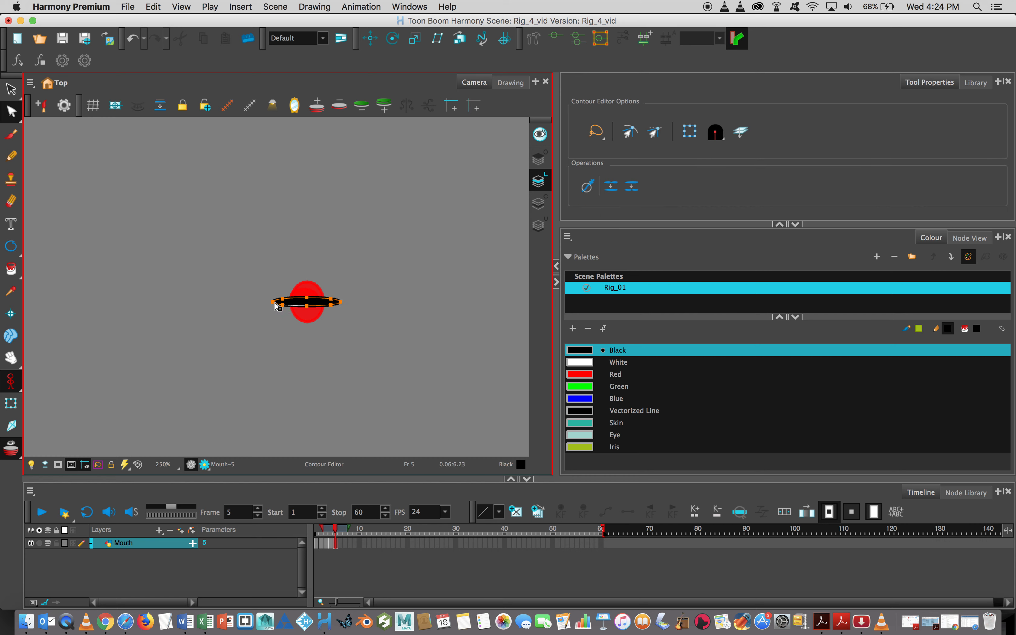
pyautogui.moveTo(269, 292); pyautogui.dragTo(266, 291)
pyautogui.moveTo(342, 294); pyautogui.dragTo(306, 310)
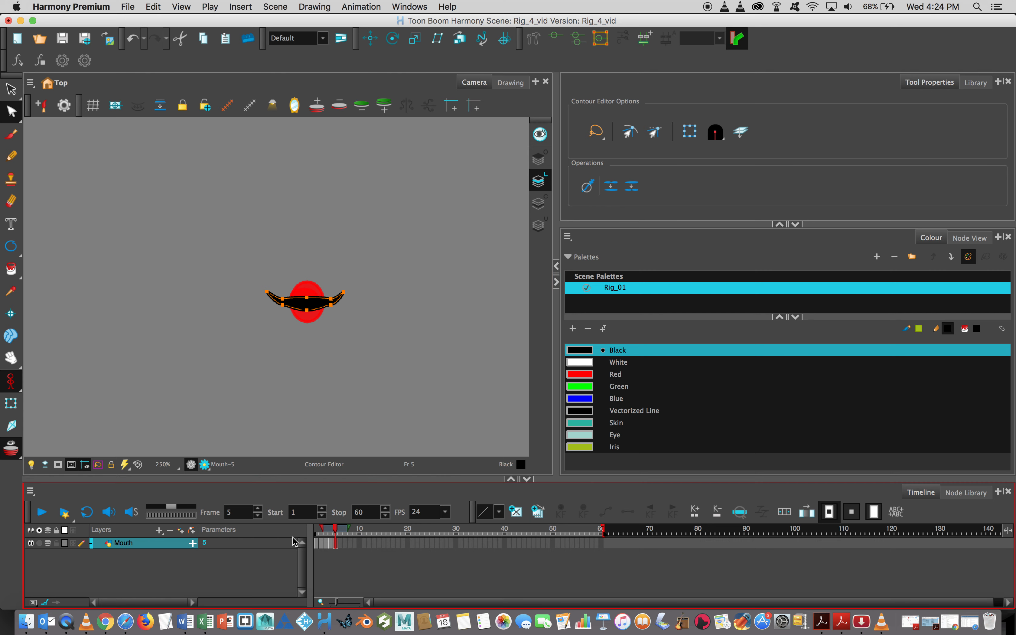
# - Turn off onion skinning with the Select tool active and scrub back through the mouth drawings to frame 1
pyautogui.click(11, 89)
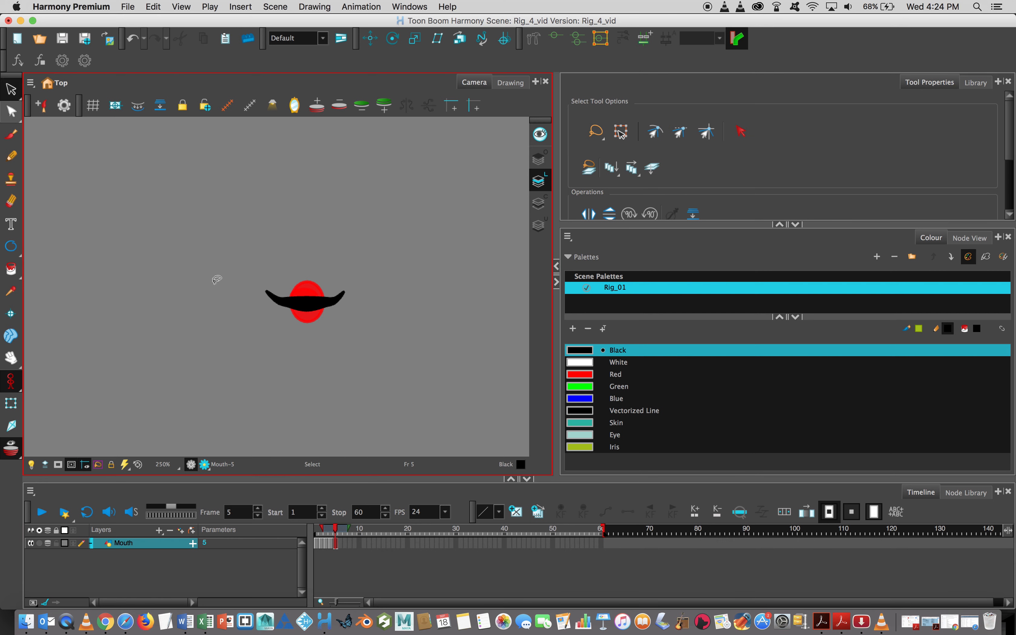
pyautogui.click(5, 454)
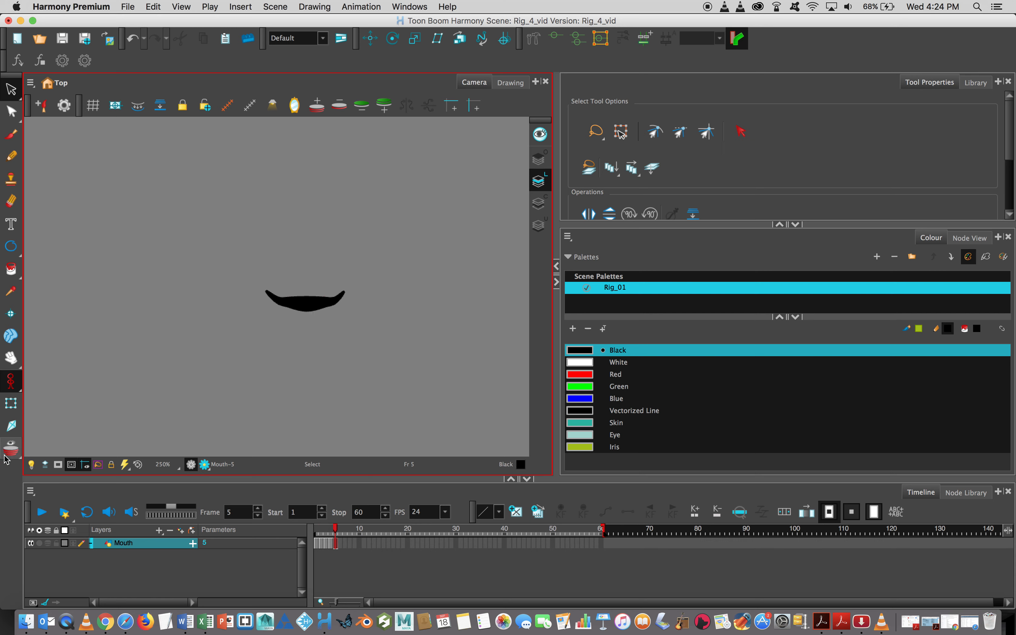
pyautogui.click(279, 507)
pyautogui.moveTo(334, 532); pyautogui.dragTo(308, 527)
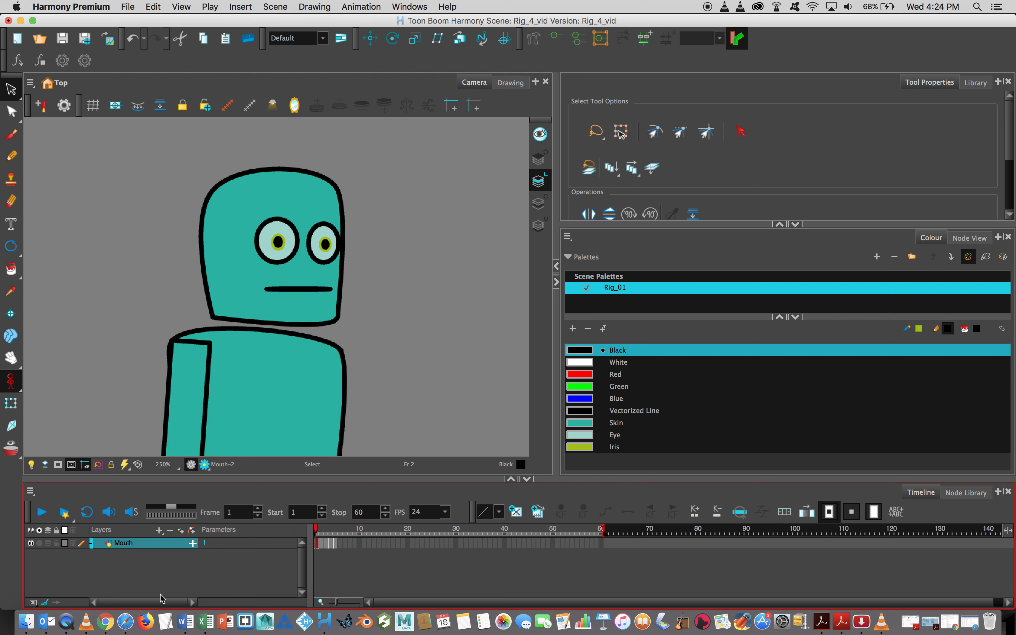
# - Return the timeline to Normal View Mode, enlarge its view and collapse the Master_Peg hierarchy
pyautogui.click(33, 604)
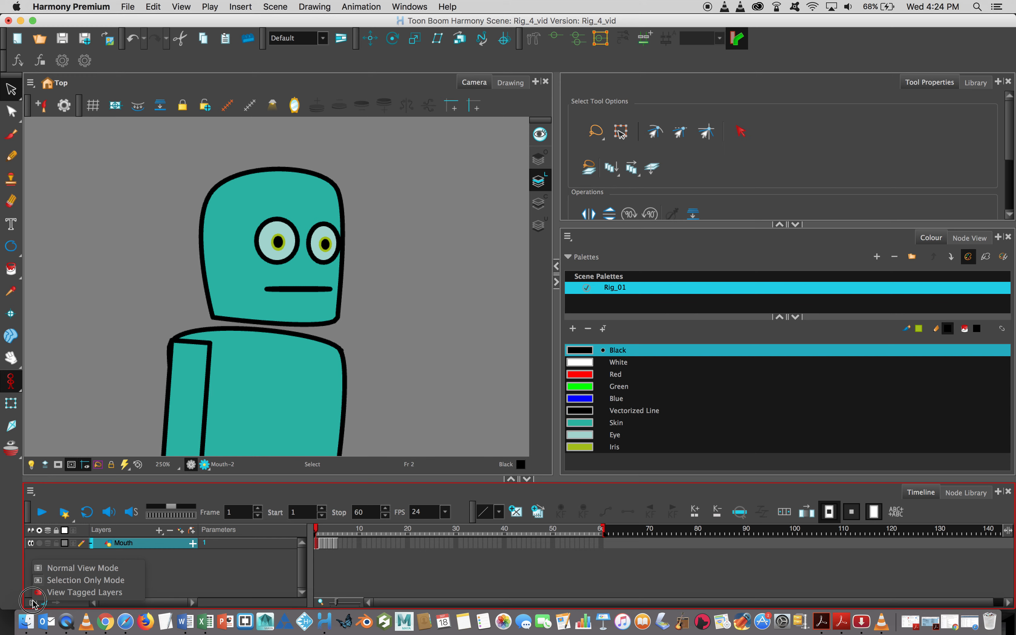
pyautogui.click(42, 570)
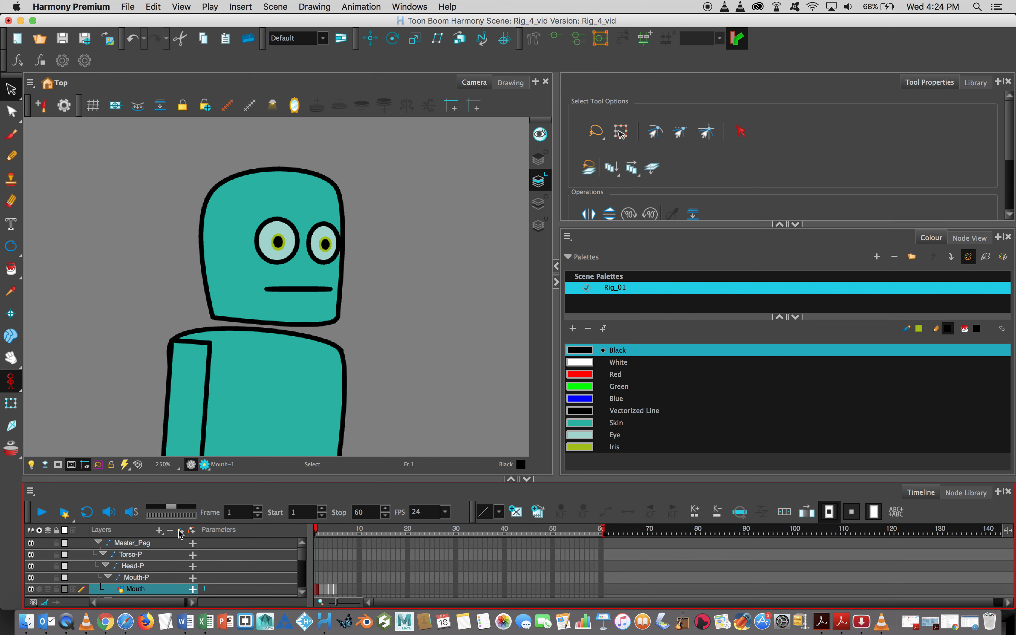
pyautogui.moveTo(201, 477); pyautogui.dragTo(198, 407)
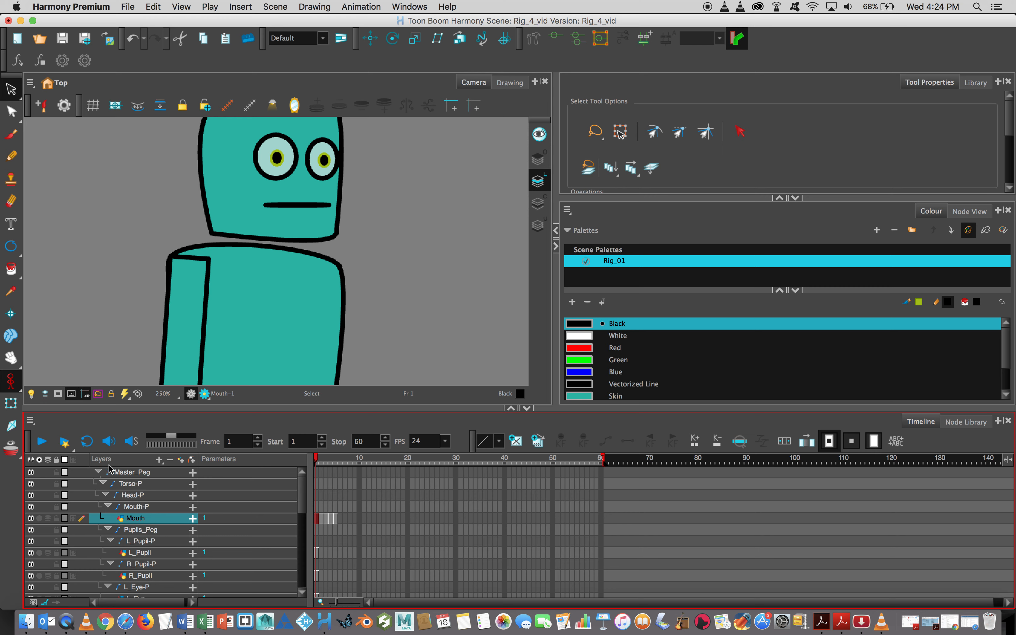
pyautogui.click(99, 471)
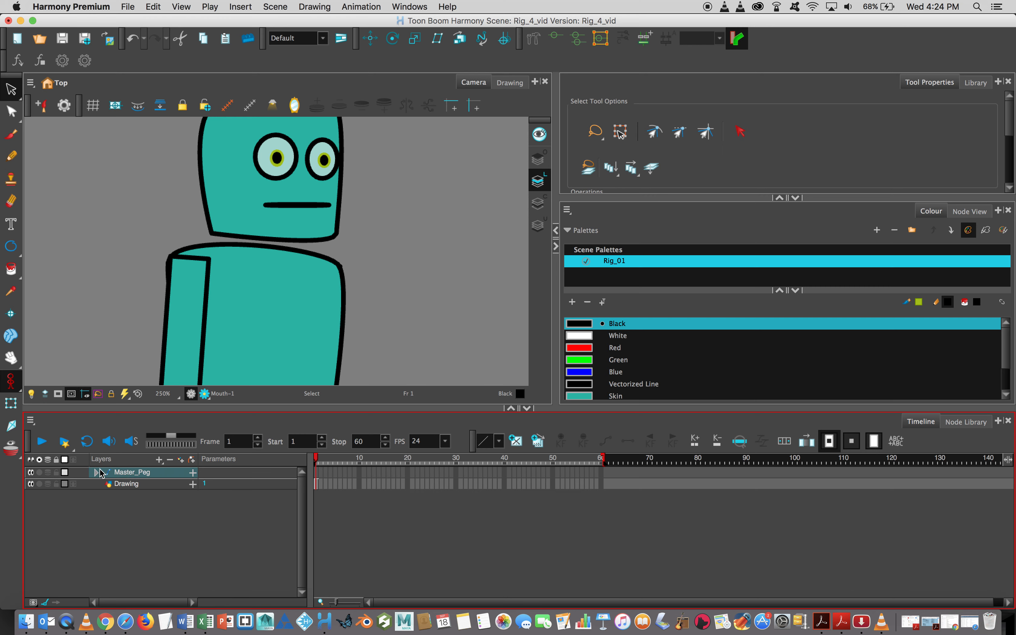
# - Extend the exposure of the collapsed Master_Peg rig to frame 60 and scrub back to frame 1
pyautogui.click(602, 474)
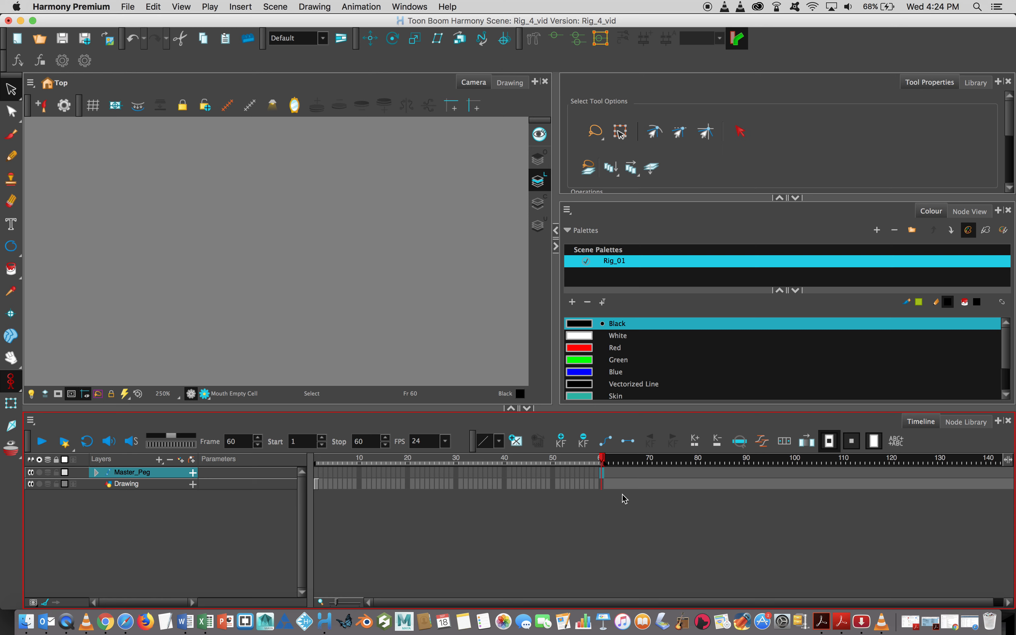
pyautogui.rightClick(603, 476)
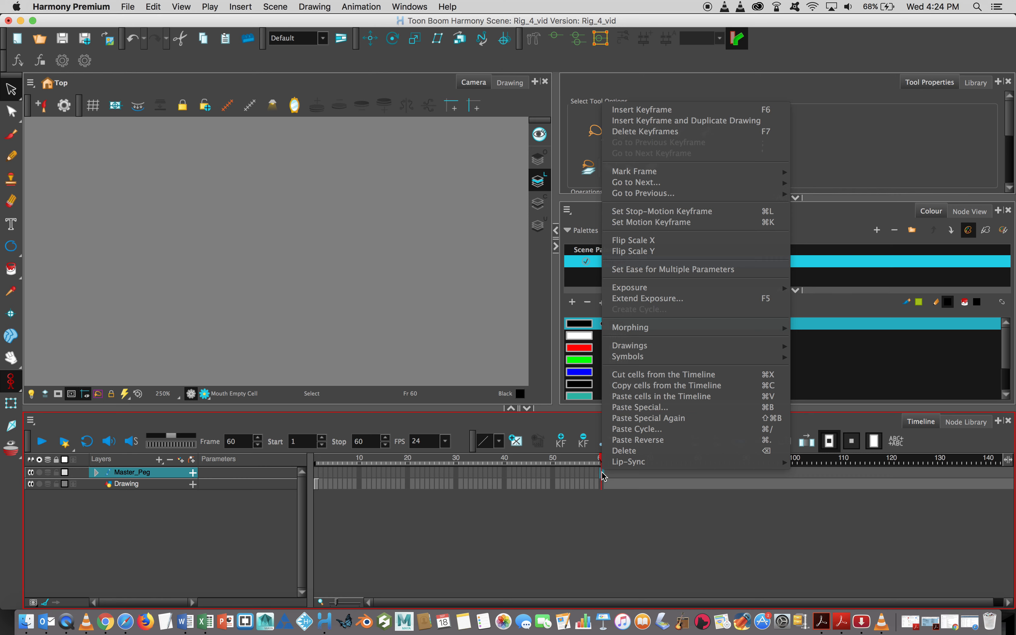
pyautogui.click(671, 301)
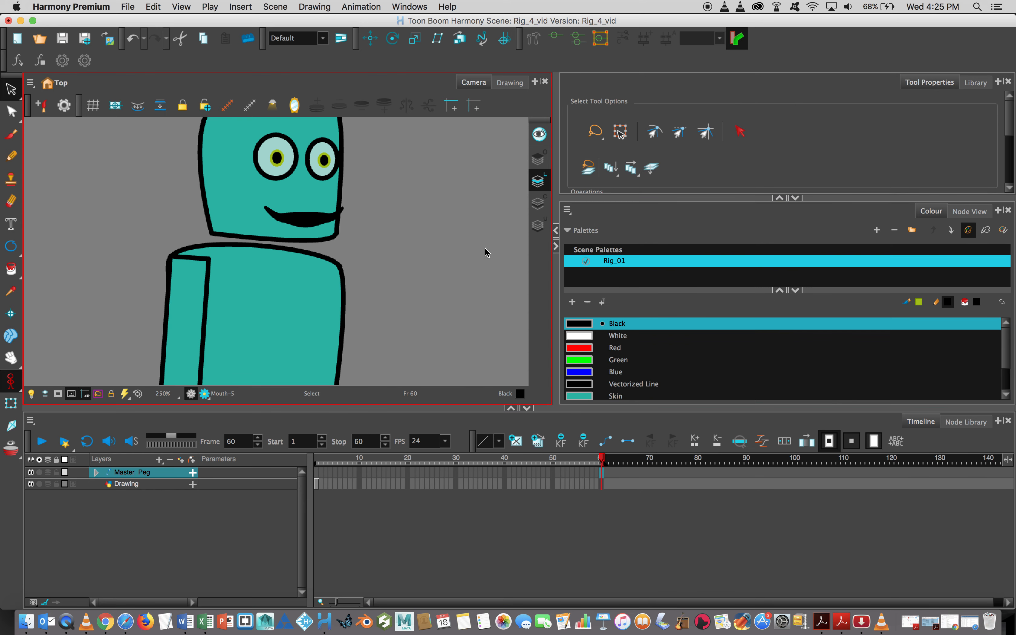
pyautogui.moveTo(602, 460); pyautogui.dragTo(290, 453)
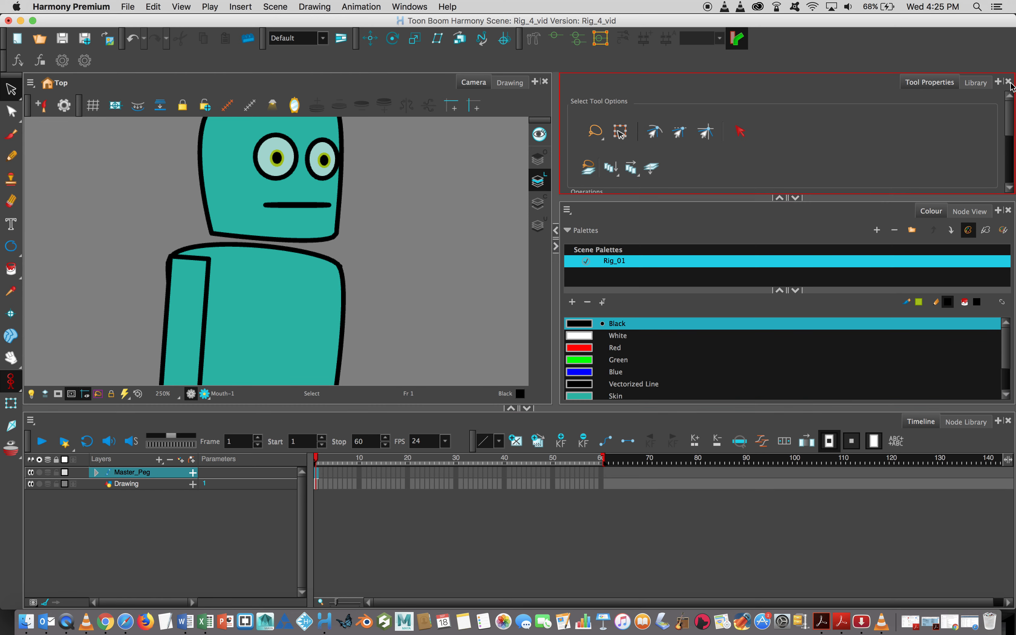
# - Show the Library view enlarged and select the mouth with the Transform tool to try its drawing substitution control
pyautogui.click(976, 86)
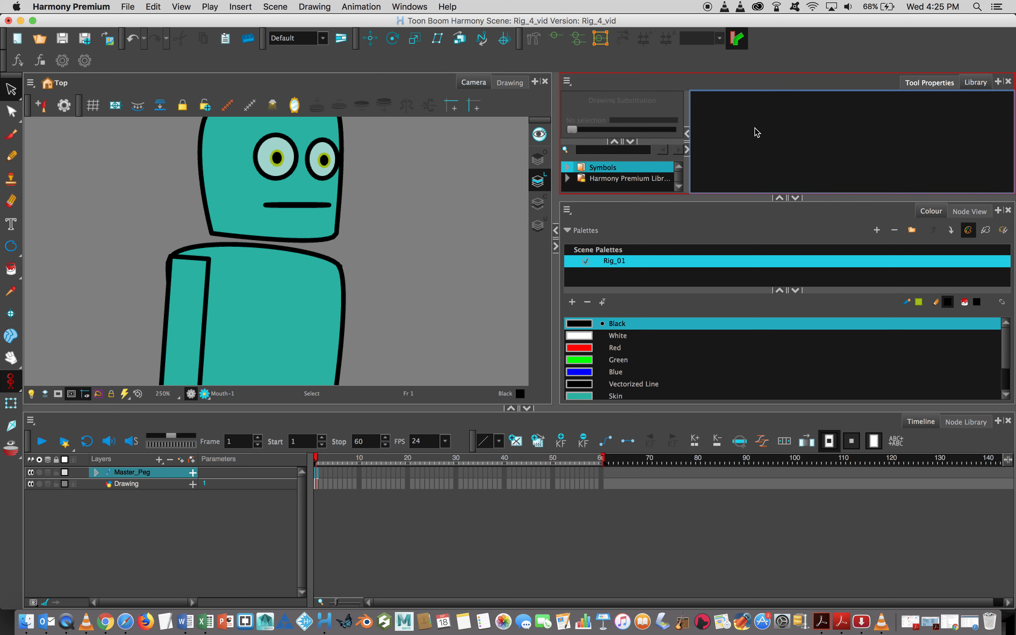
pyautogui.moveTo(643, 200); pyautogui.dragTo(647, 327)
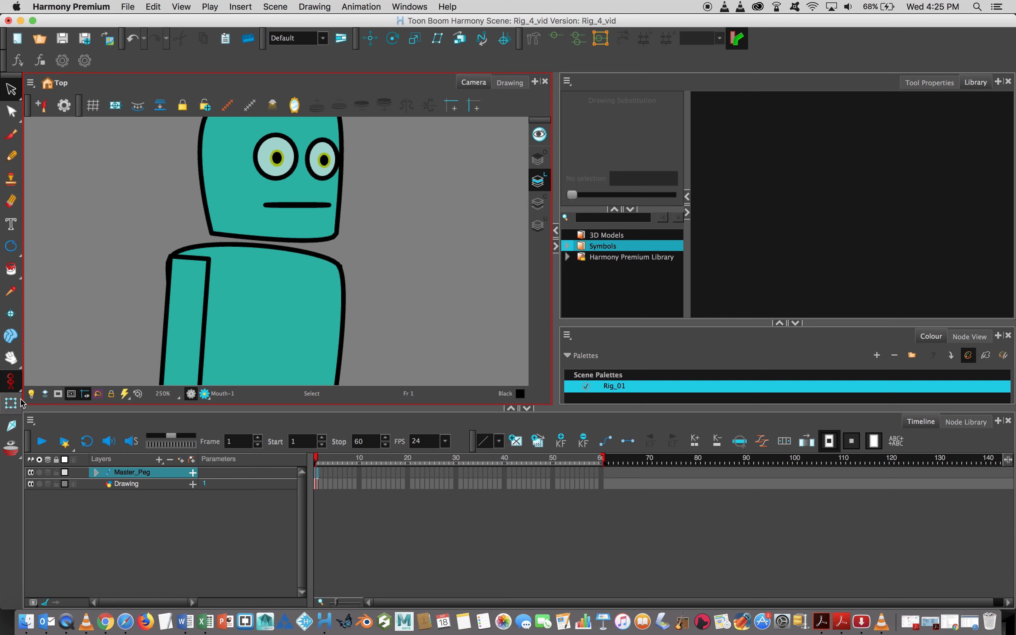
pyautogui.click(11, 403)
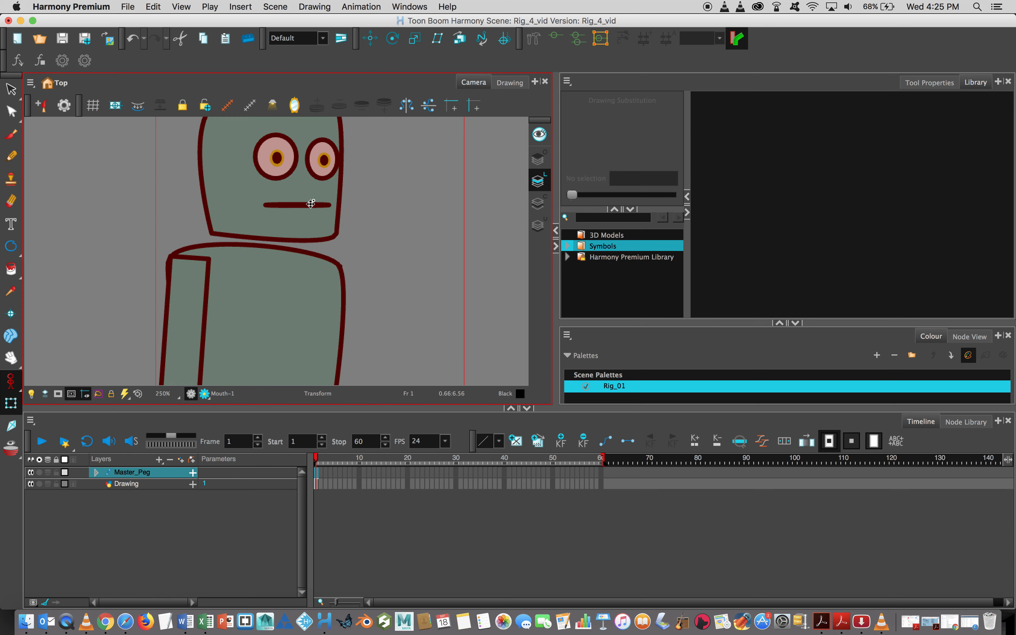
pyautogui.click(311, 204)
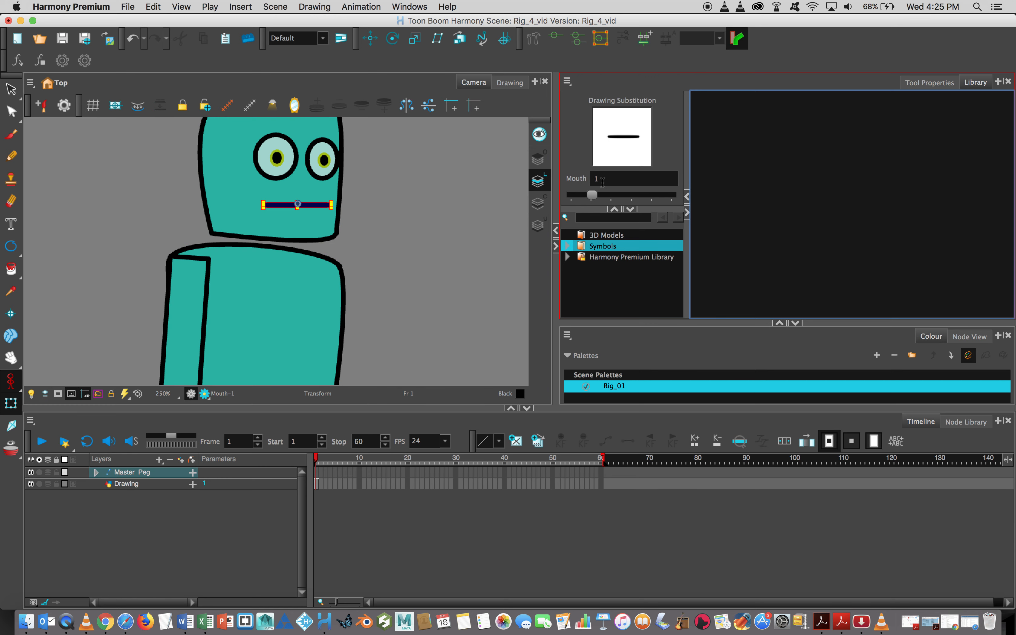
pyautogui.moveTo(592, 196)
pyautogui.mouseDown()
pyautogui.moveTo(677, 207)
pyautogui.moveTo(591, 196)
pyautogui.mouseUp()
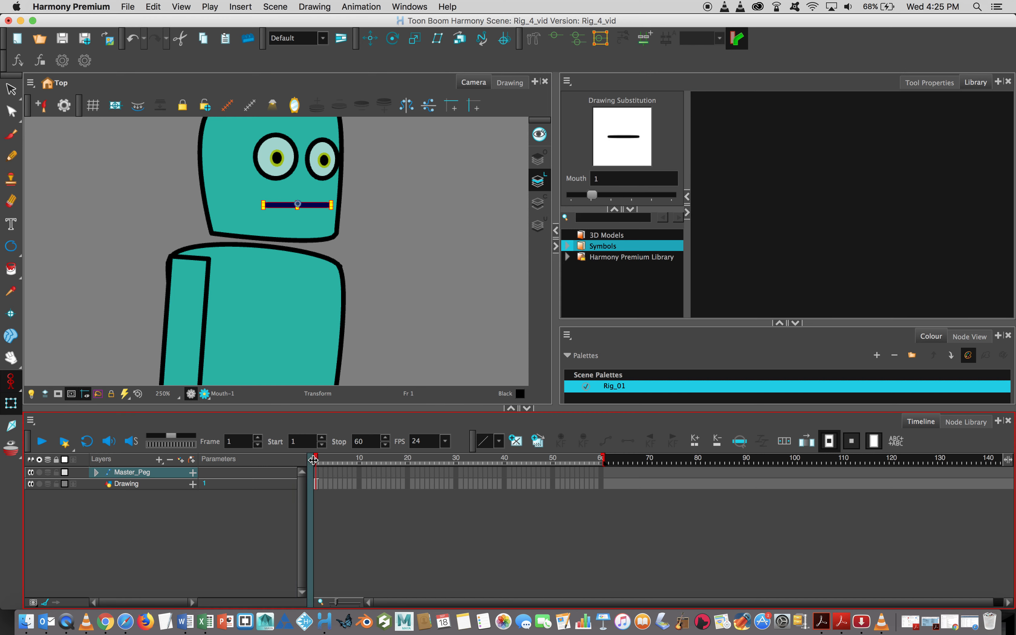
# - Expand the Master_Peg hierarchy and delete the Mouth layer's exposures from frame 2 to frame 60
pyautogui.moveTo(318, 461)
pyautogui.mouseDown()
pyautogui.moveTo(348, 461)
pyautogui.moveTo(313, 461)
pyautogui.mouseUp()
pyautogui.click(96, 472)
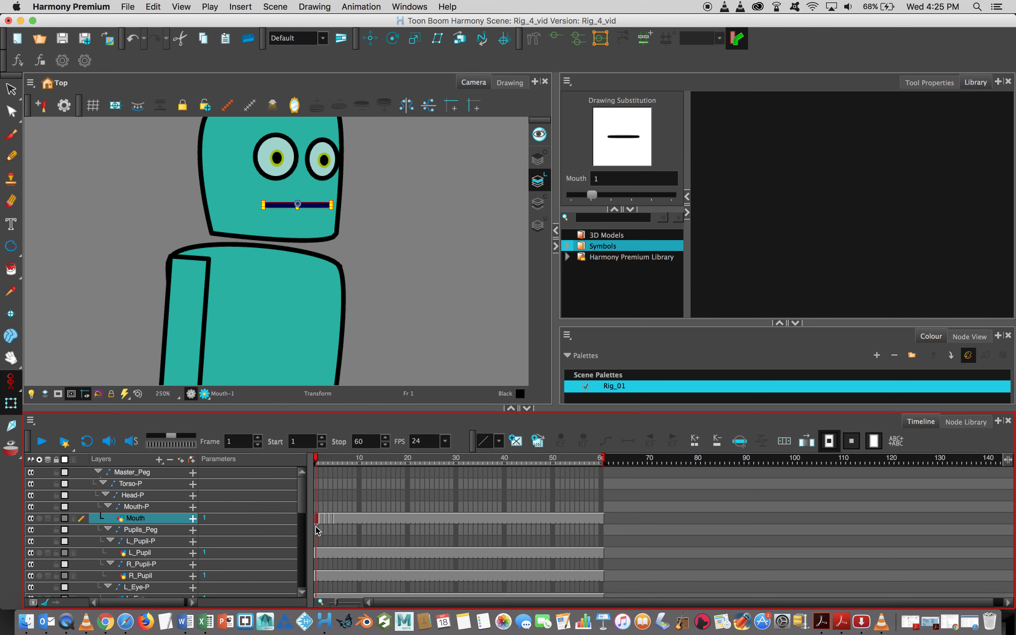
pyautogui.click(323, 519)
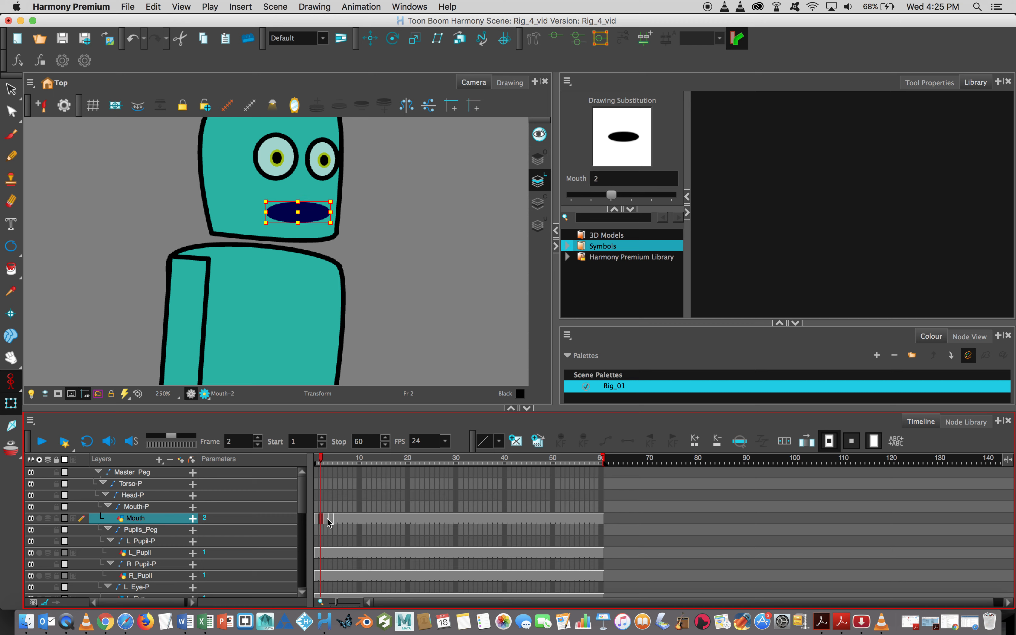
pyautogui.keyDown('shift'); pyautogui.click(603, 520); pyautogui.keyUp('shift')
pyautogui.press('Delete')
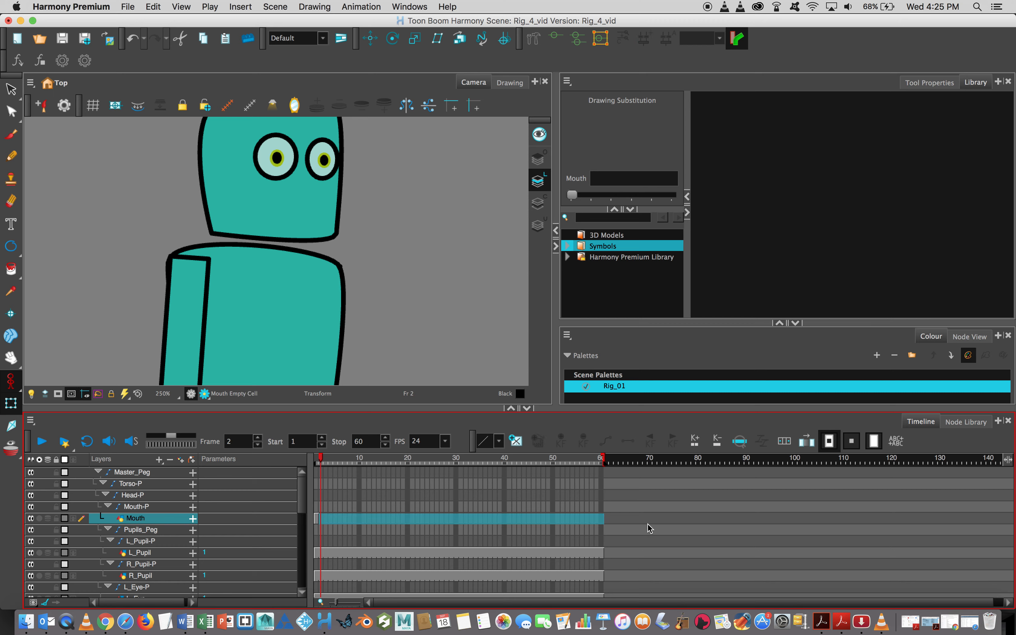
# - Extend the exposure of the first Mouth drawing to frame 60
pyautogui.click(603, 521)
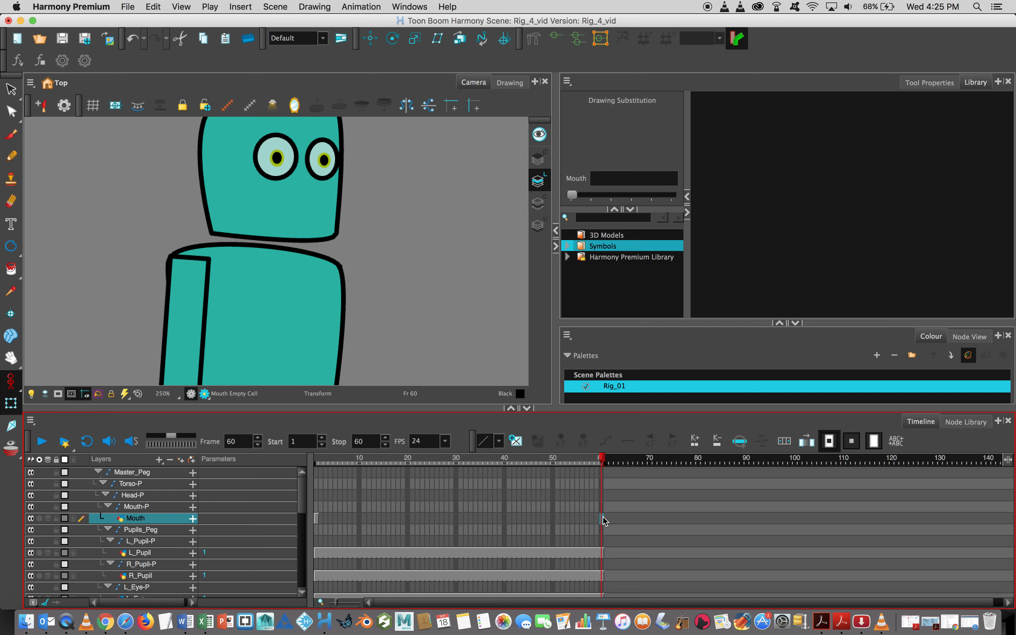
pyautogui.click(603, 520)
pyautogui.rightClick(603, 522)
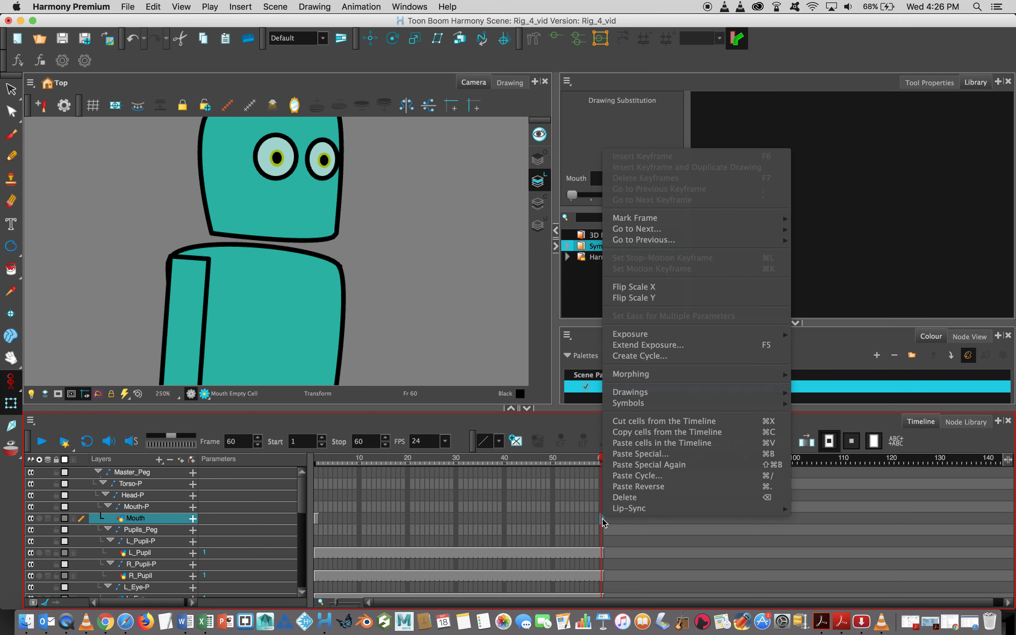
pyautogui.click(691, 345)
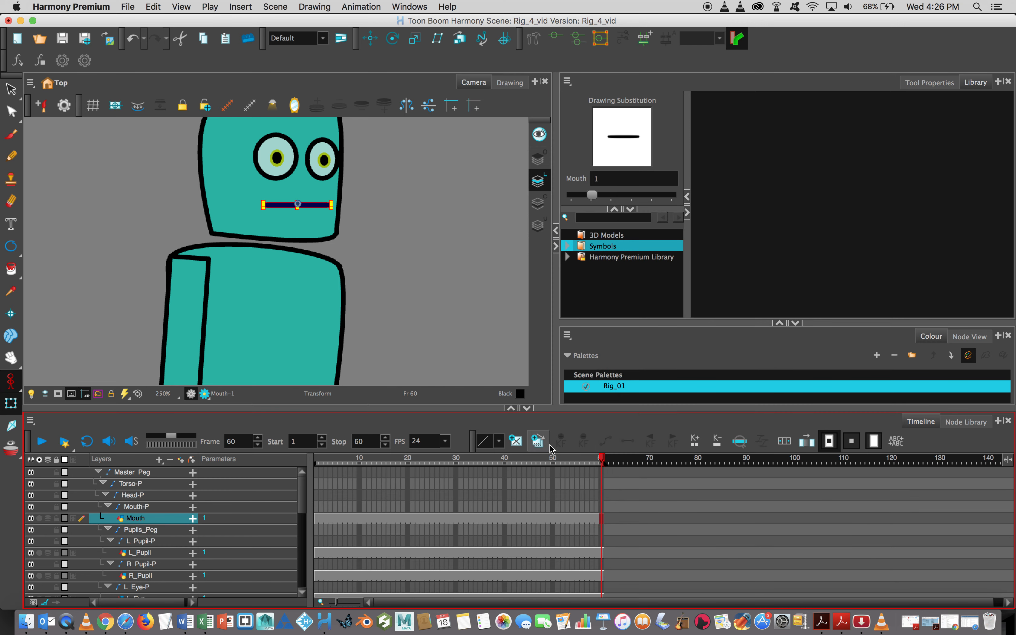
# - Substitute the Mouth with drawing 2 at frame 20
pyautogui.click(574, 460)
pyautogui.moveTo(574, 460); pyautogui.dragTo(408, 433)
pyautogui.click(582, 145)
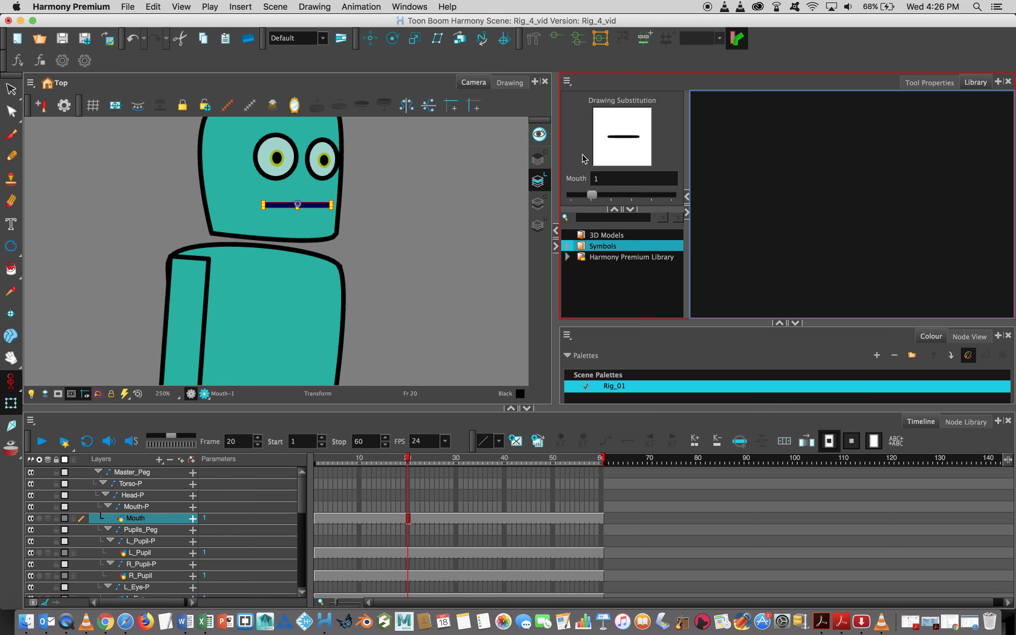
pyautogui.moveTo(592, 193); pyautogui.dragTo(612, 194)
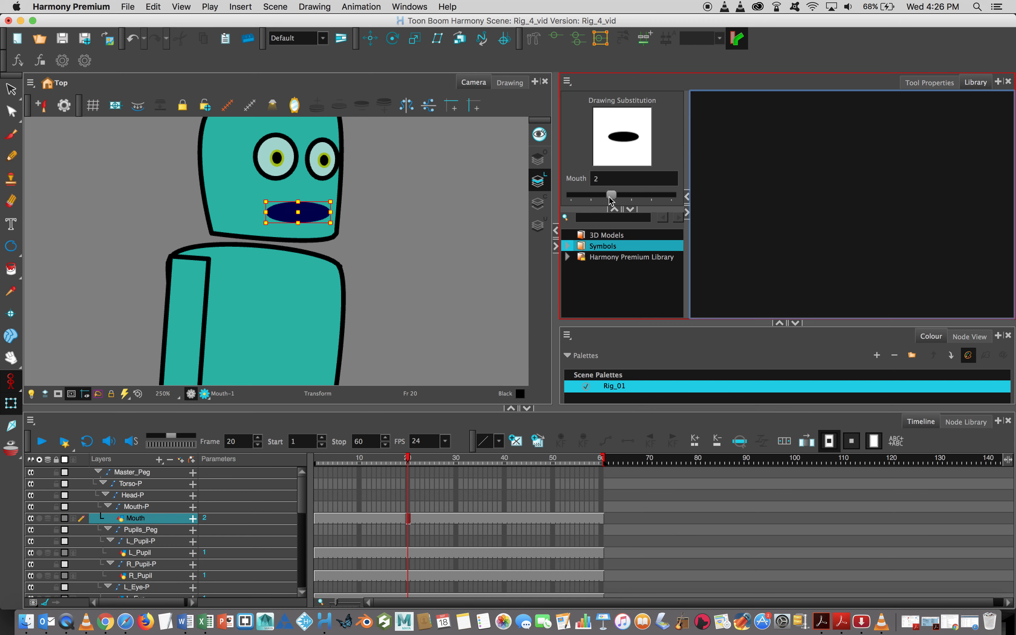
# - Substitute the Mouth with drawing 3 at frame 22 and with drawing 1 at frame 24
pyautogui.moveTo(408, 457); pyautogui.dragTo(418, 456)
pyautogui.click(610, 195)
pyautogui.moveTo(616, 194); pyautogui.dragTo(631, 194)
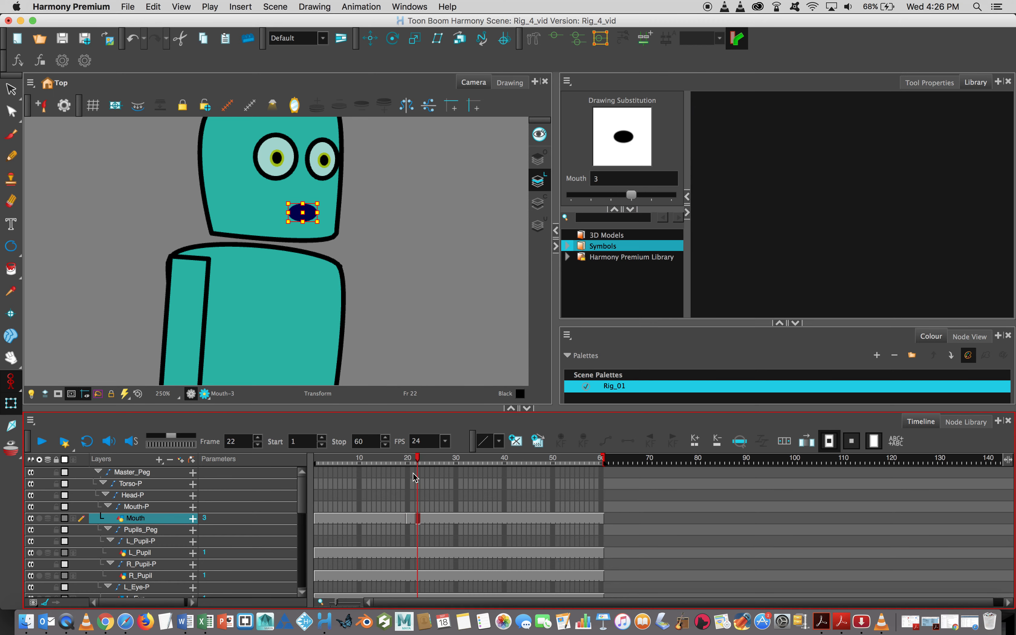
pyautogui.moveTo(418, 455); pyautogui.dragTo(428, 453)
pyautogui.click(620, 205)
pyautogui.moveTo(628, 198); pyautogui.dragTo(592, 195)
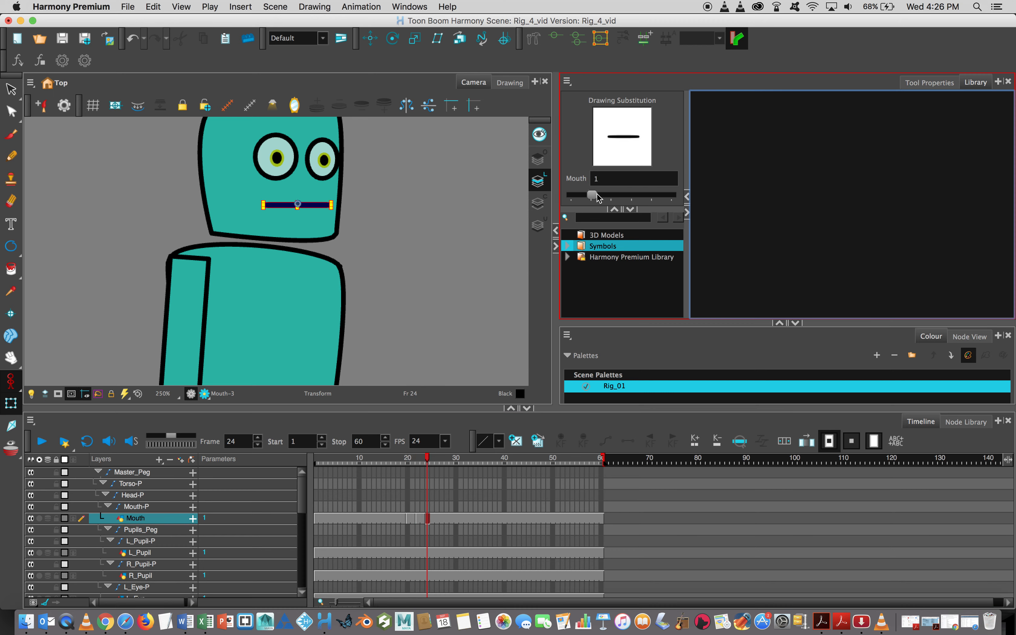
# - Substitute the Mouth with drawing 4 at frame 28 and with drawing 1 at frame 33
pyautogui.click(421, 478)
pyautogui.moveTo(429, 458); pyautogui.dragTo(446, 459)
pyautogui.moveTo(592, 196); pyautogui.dragTo(660, 199)
pyautogui.moveTo(446, 459); pyautogui.dragTo(470, 462)
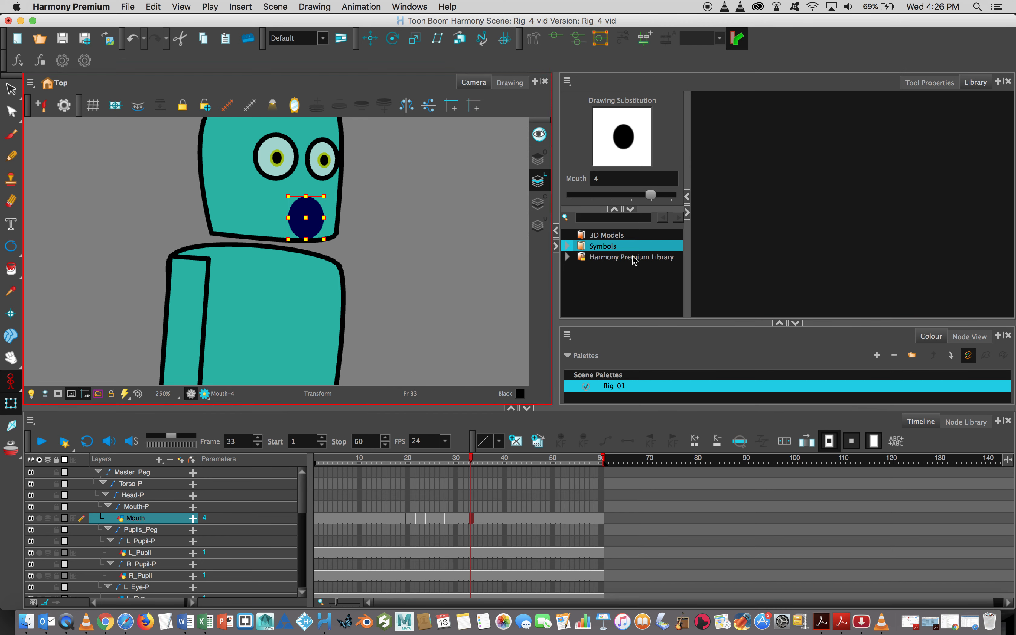
pyautogui.moveTo(654, 200); pyautogui.dragTo(592, 196)
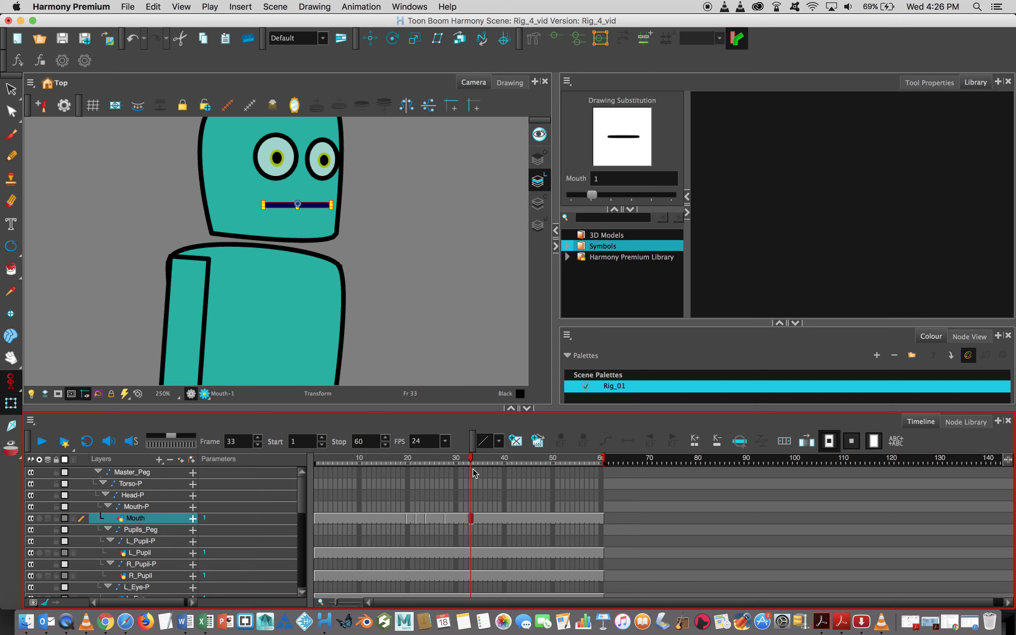
# - Play the animation from the start to review the mouth swaps, and return to frame 1
pyautogui.moveTo(471, 459); pyautogui.dragTo(259, 446)
pyautogui.click(39, 442)
pyautogui.moveTo(607, 458); pyautogui.dragTo(301, 469)
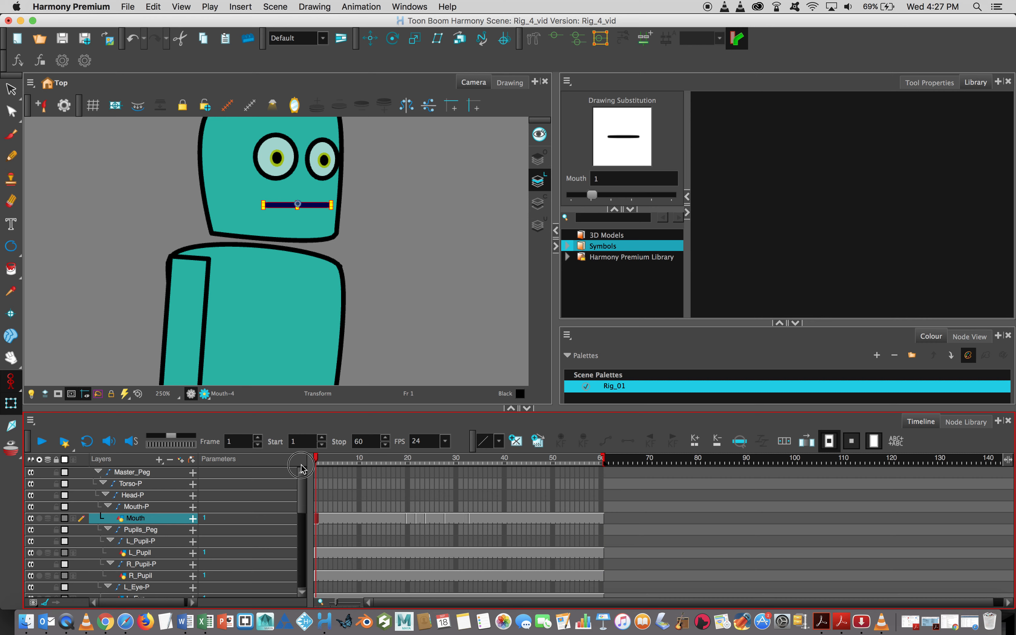
# - Select the Mouth-P peg at frame 1 and scale the mouth narrower to test how it affects the timeline
pyautogui.click(319, 508)
pyautogui.click(318, 508)
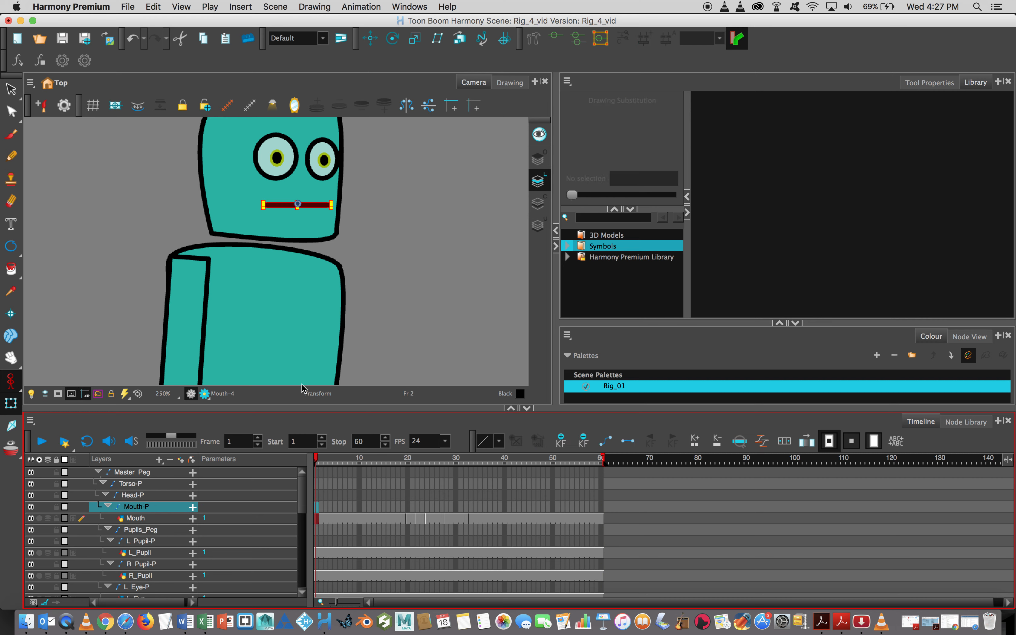
pyautogui.scroll(3, 402, 146)
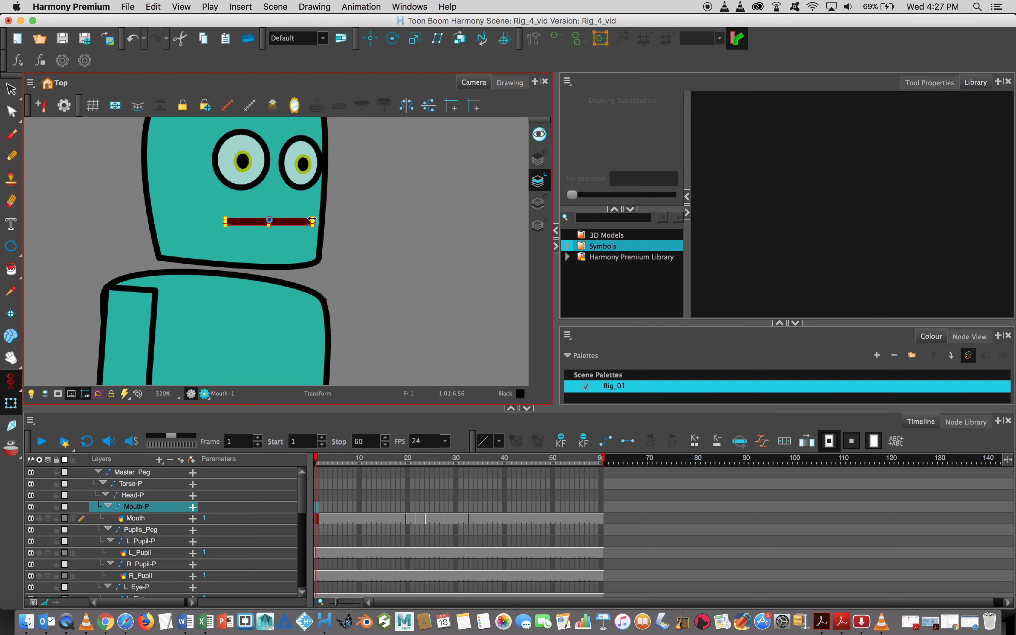
pyautogui.moveTo(312, 219); pyautogui.dragTo(296, 220)
pyautogui.click(312, 470)
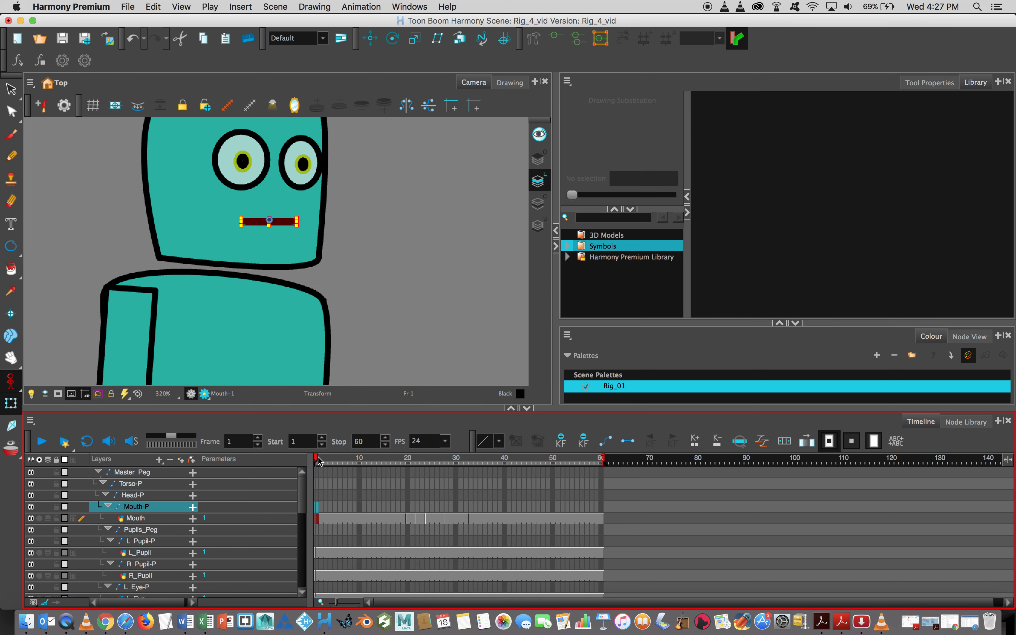
pyautogui.moveTo(336, 462)
pyautogui.mouseDown()
pyautogui.moveTo(384, 478)
pyautogui.moveTo(432, 473)
pyautogui.moveTo(479, 487)
pyautogui.moveTo(312, 483)
pyautogui.mouseUp()
# - Undo the mouth scaling and the Mouth drawing substitutions, and reframe the camera view on the character's head and torso
pyautogui.press('super+z')
pyautogui.scroll(-2, 398, 333)
pyautogui.scroll(-2, 397, 333)
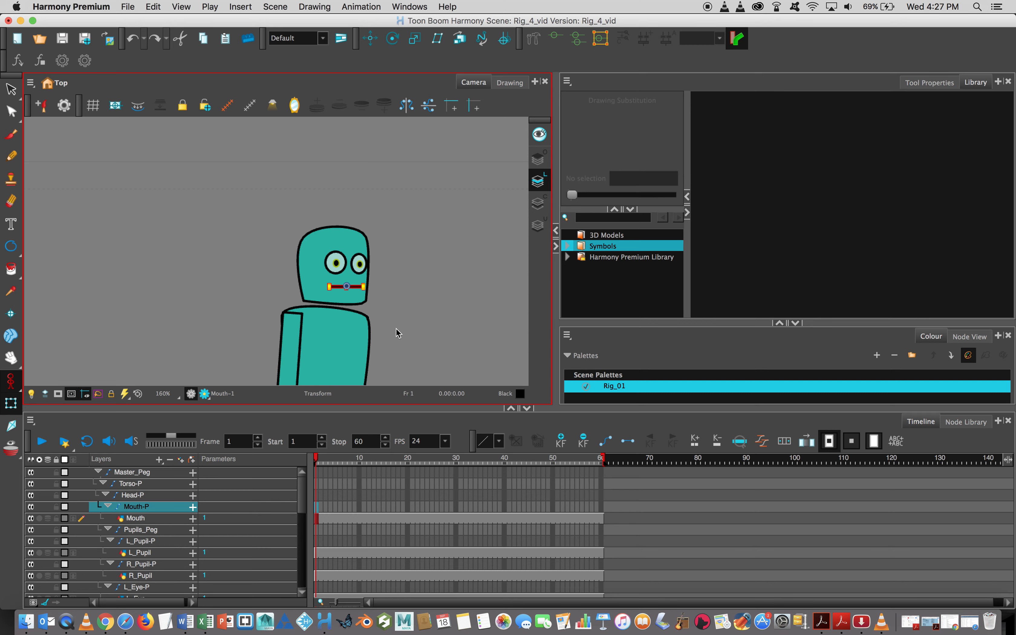
pyautogui.press('space')
pyautogui.moveTo(400, 327); pyautogui.dragTo(352, 212)
pyautogui.moveTo(440, 281); pyautogui.dragTo(384, 170)
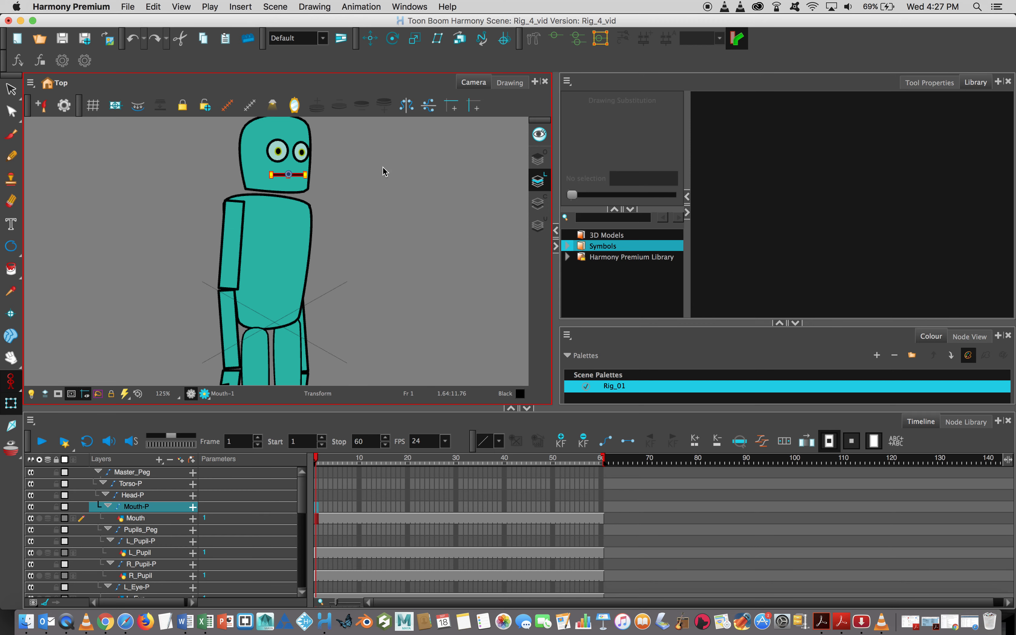